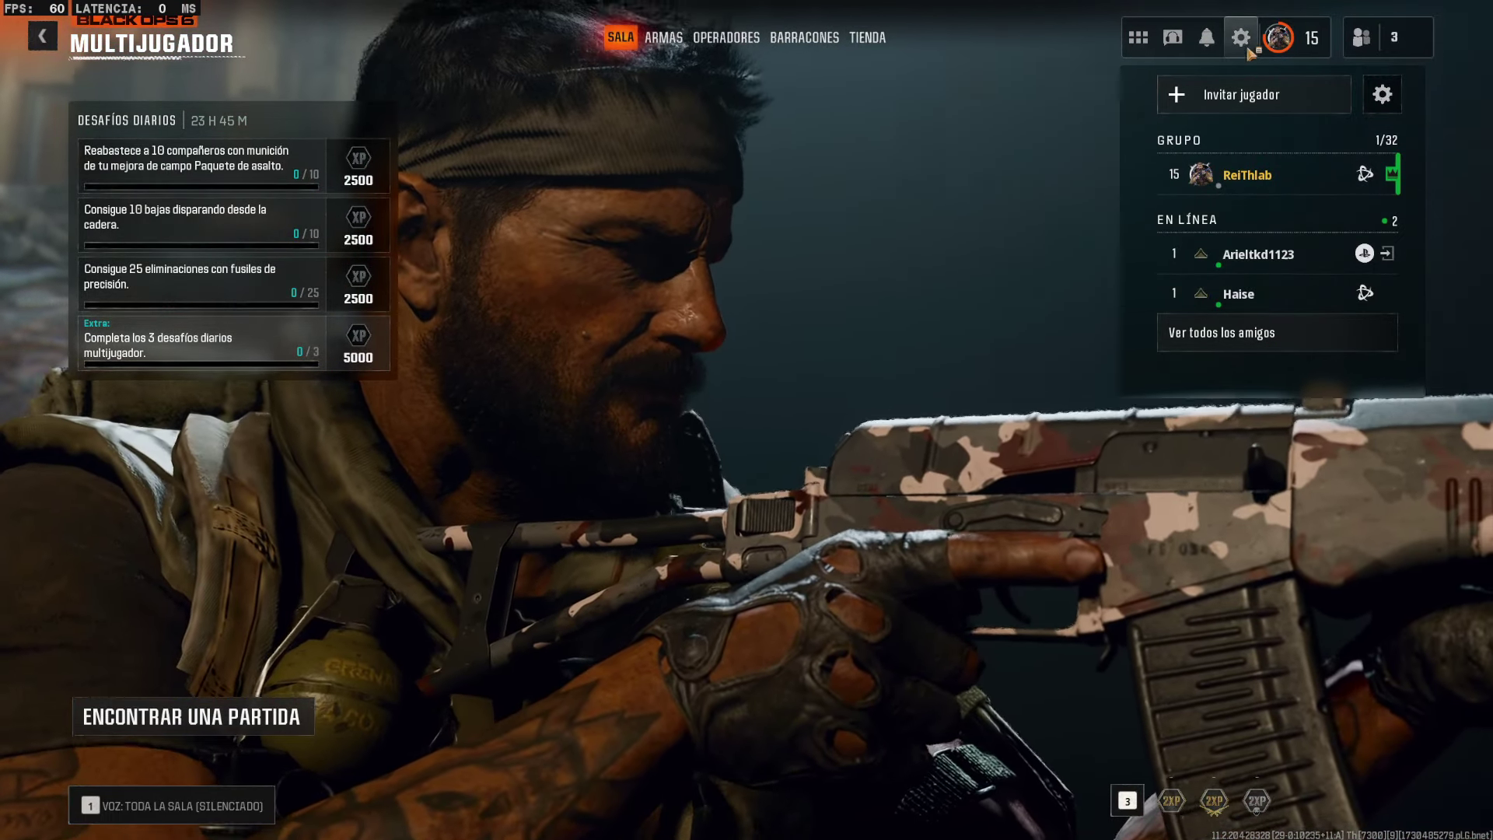
Step: Open the game's Interfaz settings and expand the Telemetría options to review the server latency, packet loss and connection level settings
left_click(1241, 38)
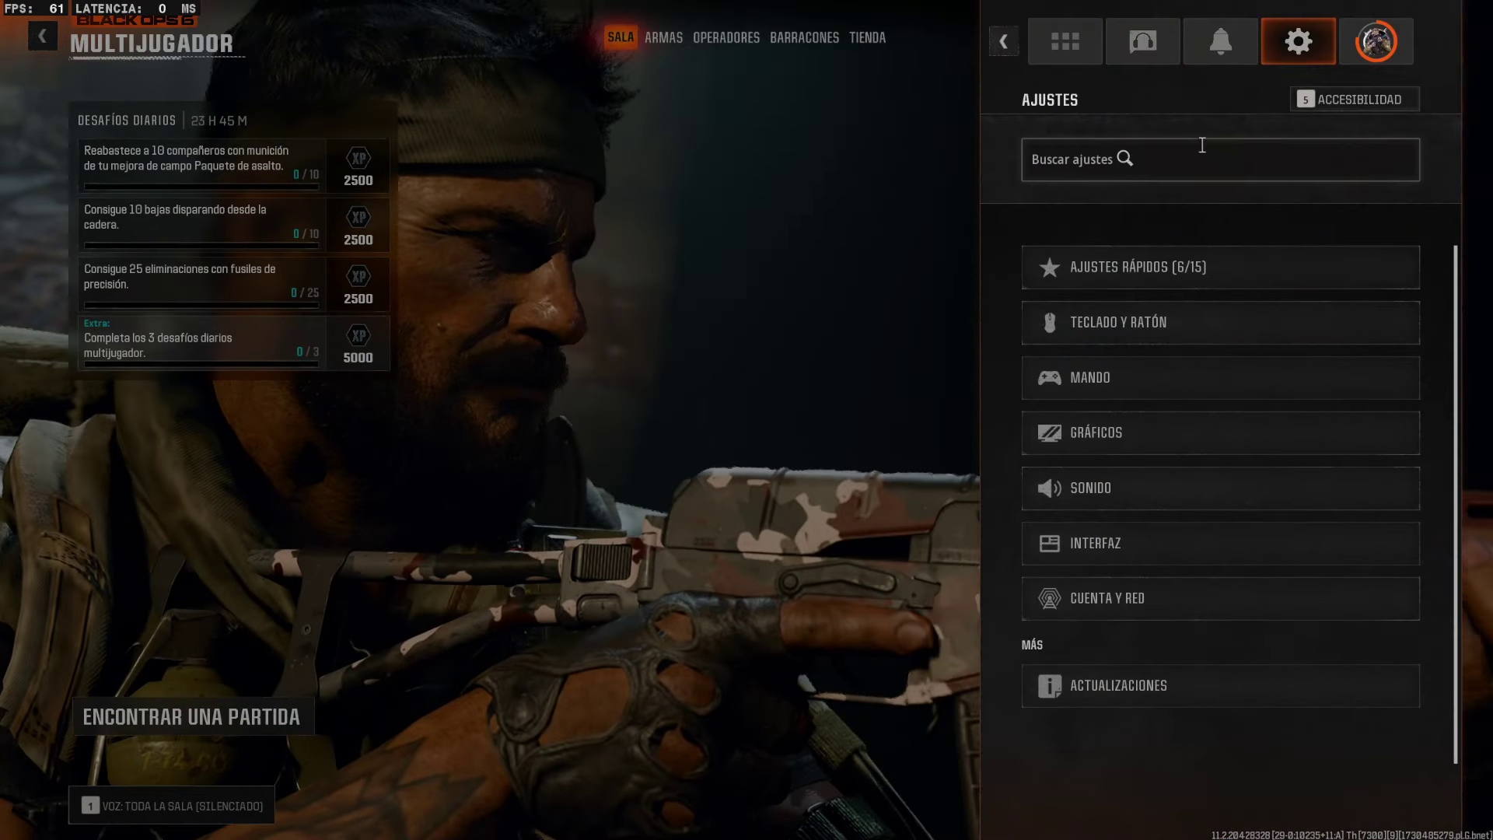
left_click(1081, 549)
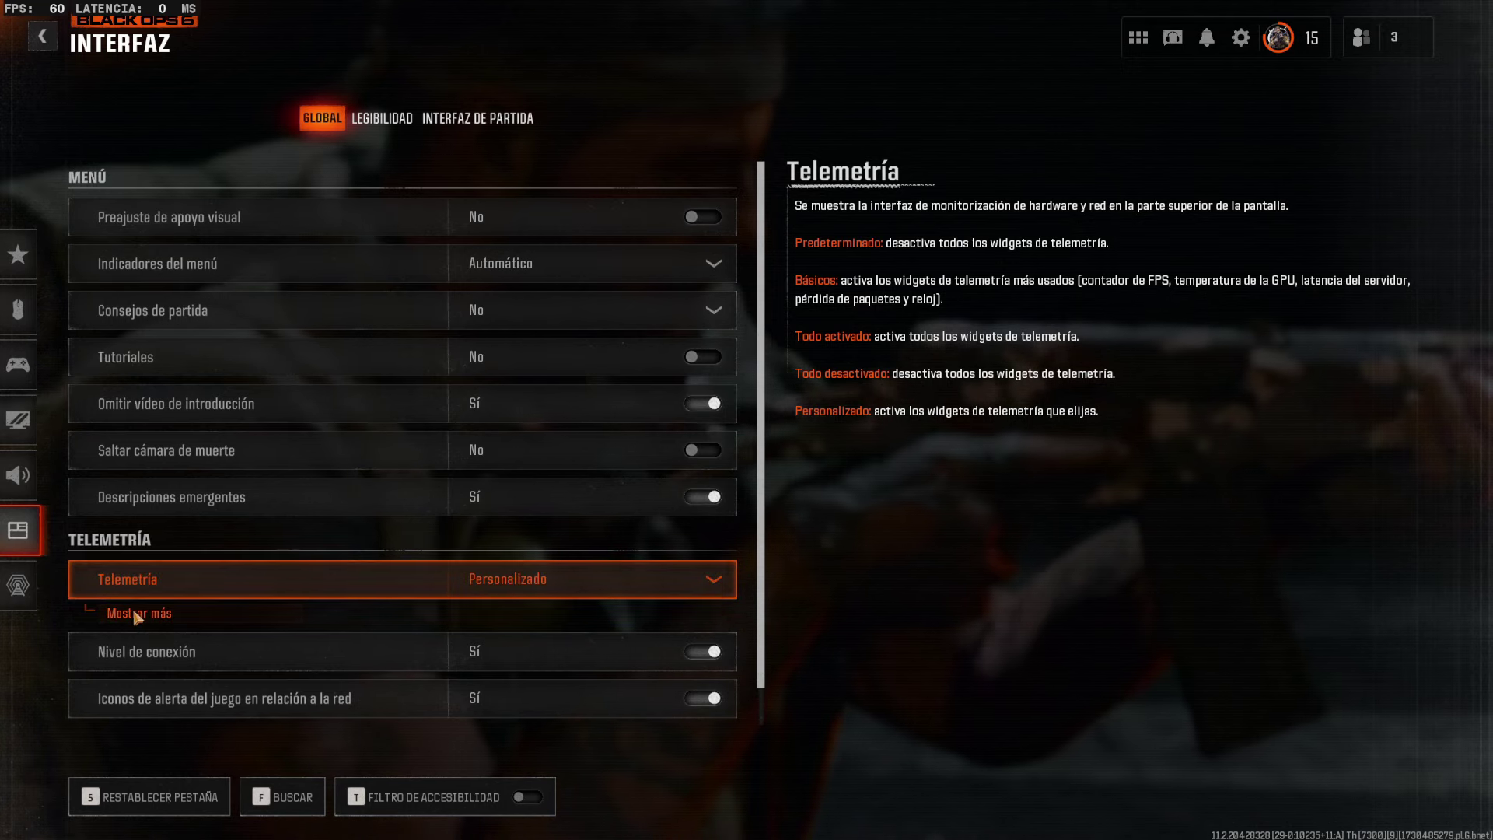
left_click(136, 614)
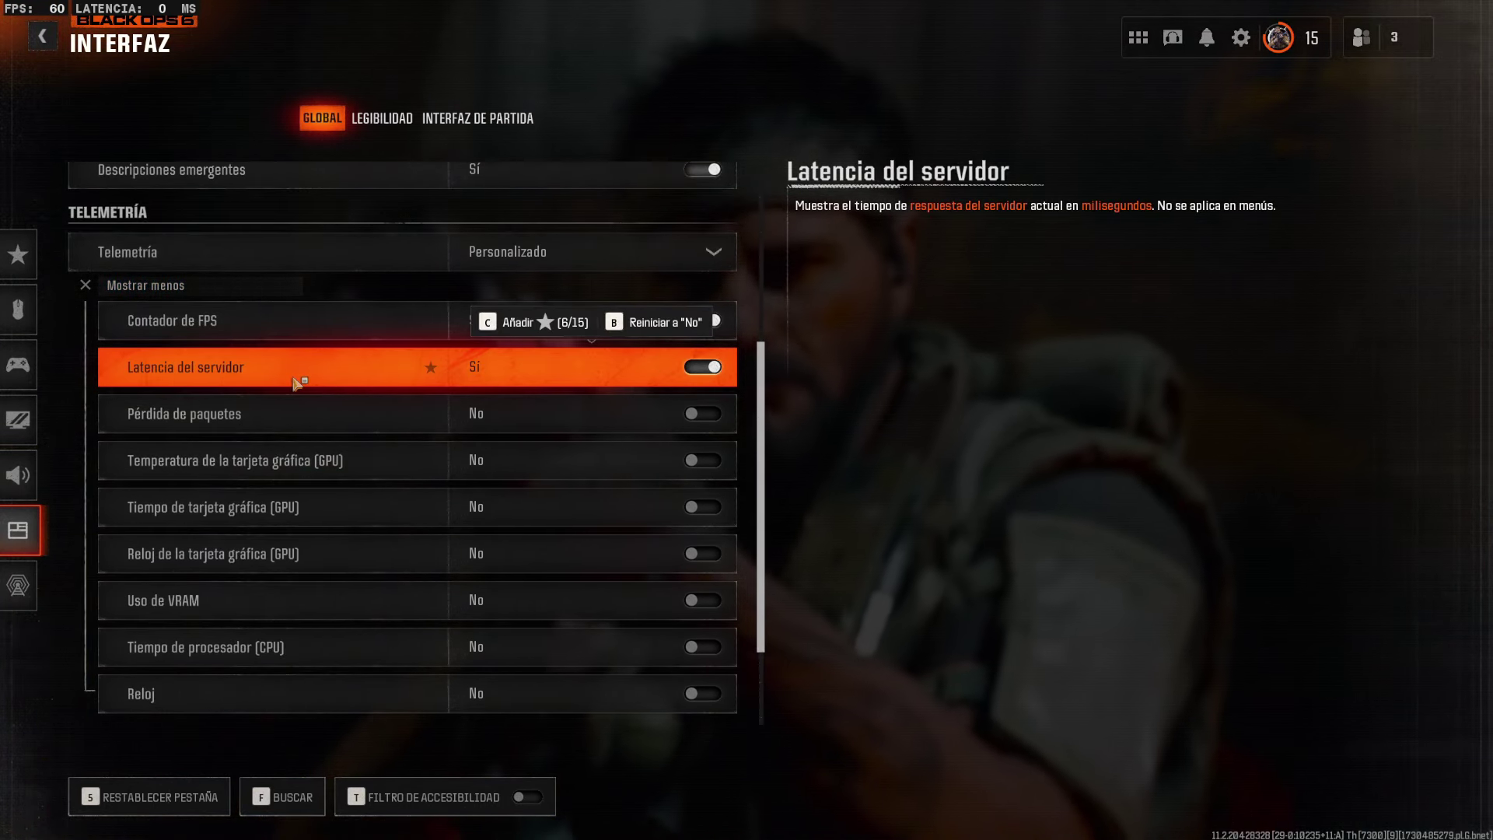
scroll(297, 382, "down", 2)
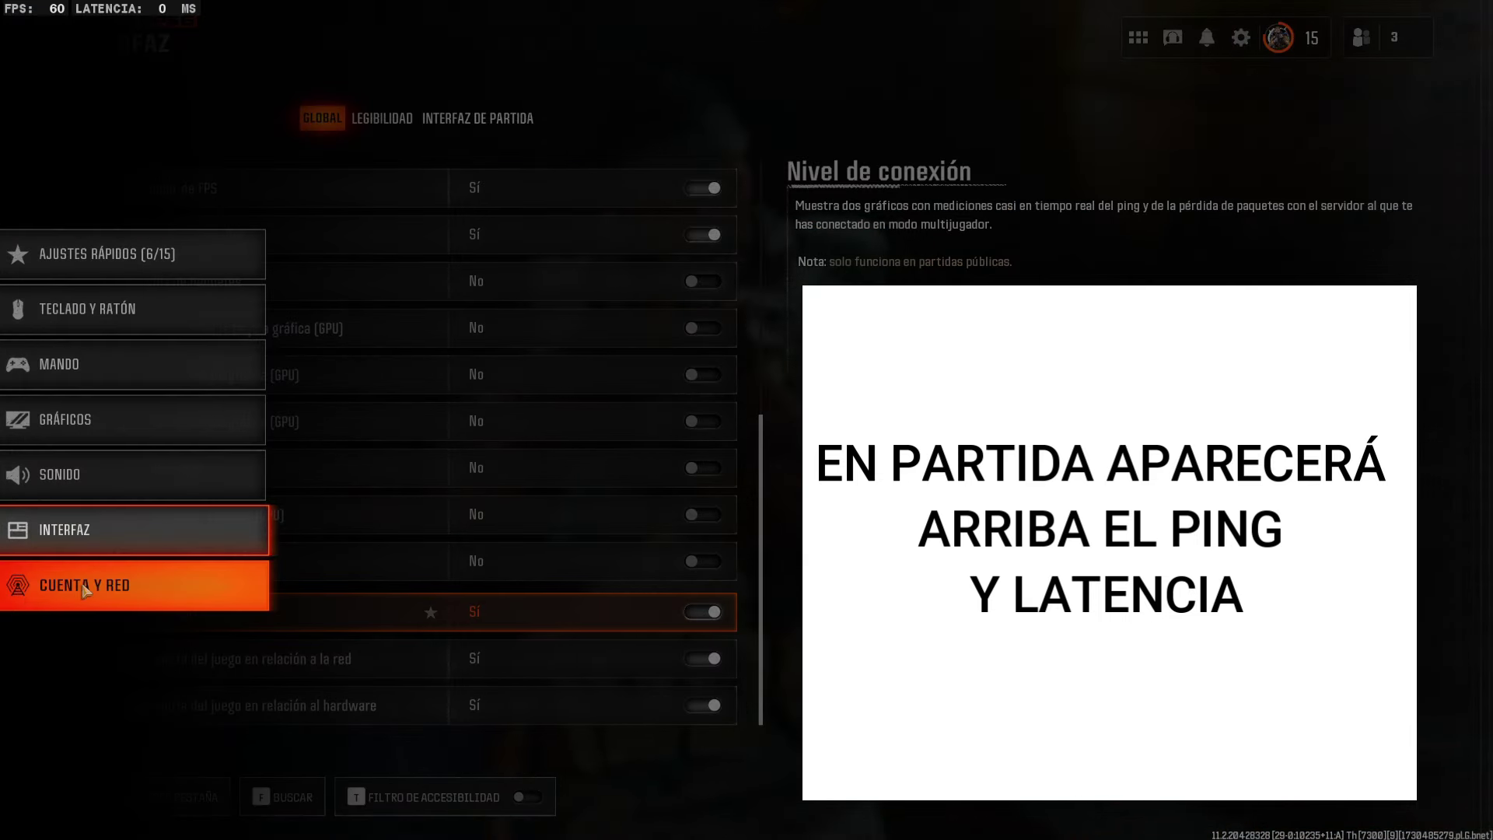
Step: Go to the Cuenta y red settings and open Información de la red to view the connection details
left_click(85, 589)
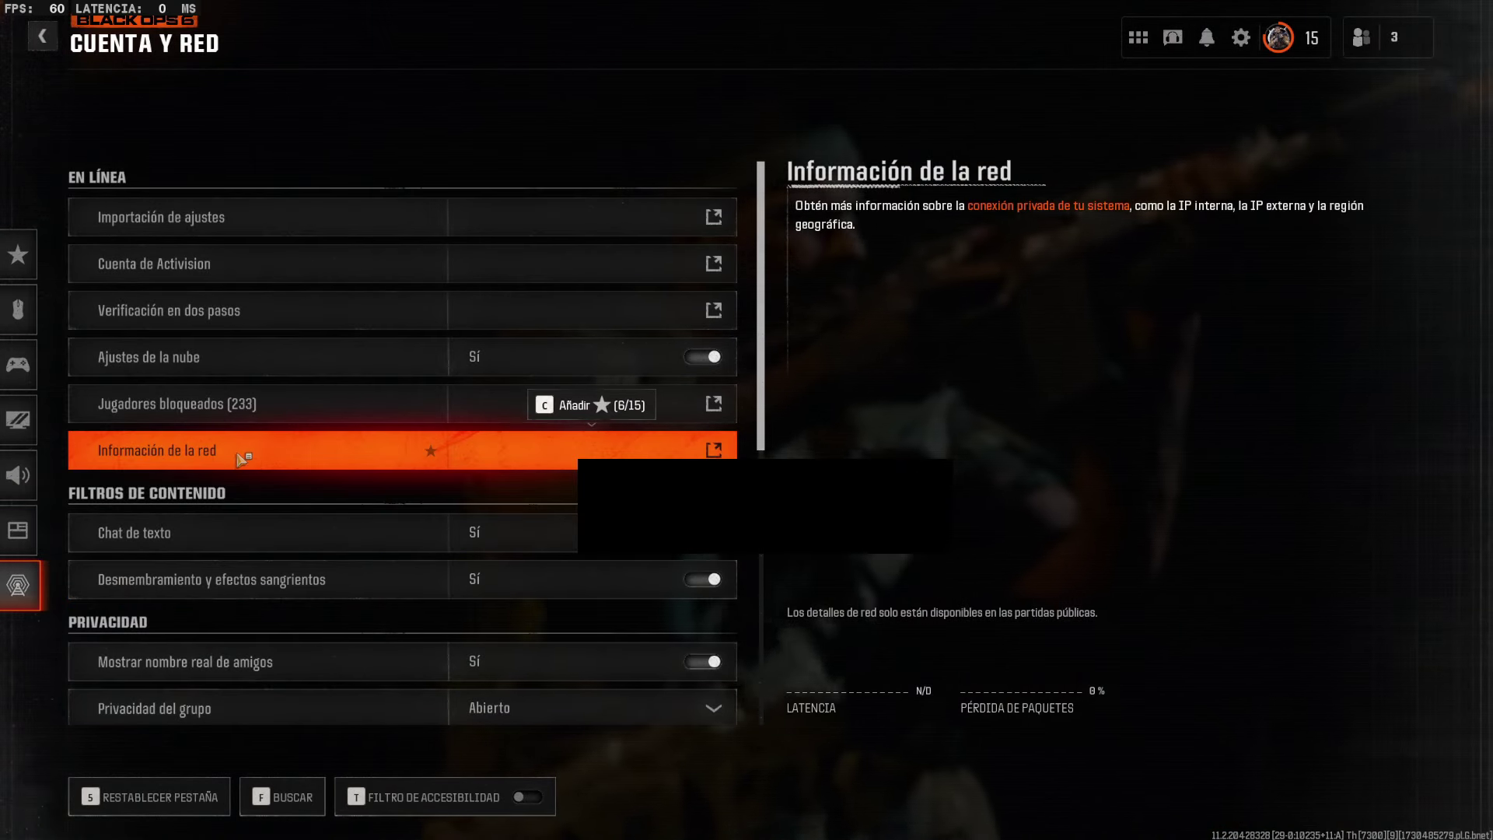
left_click(240, 459)
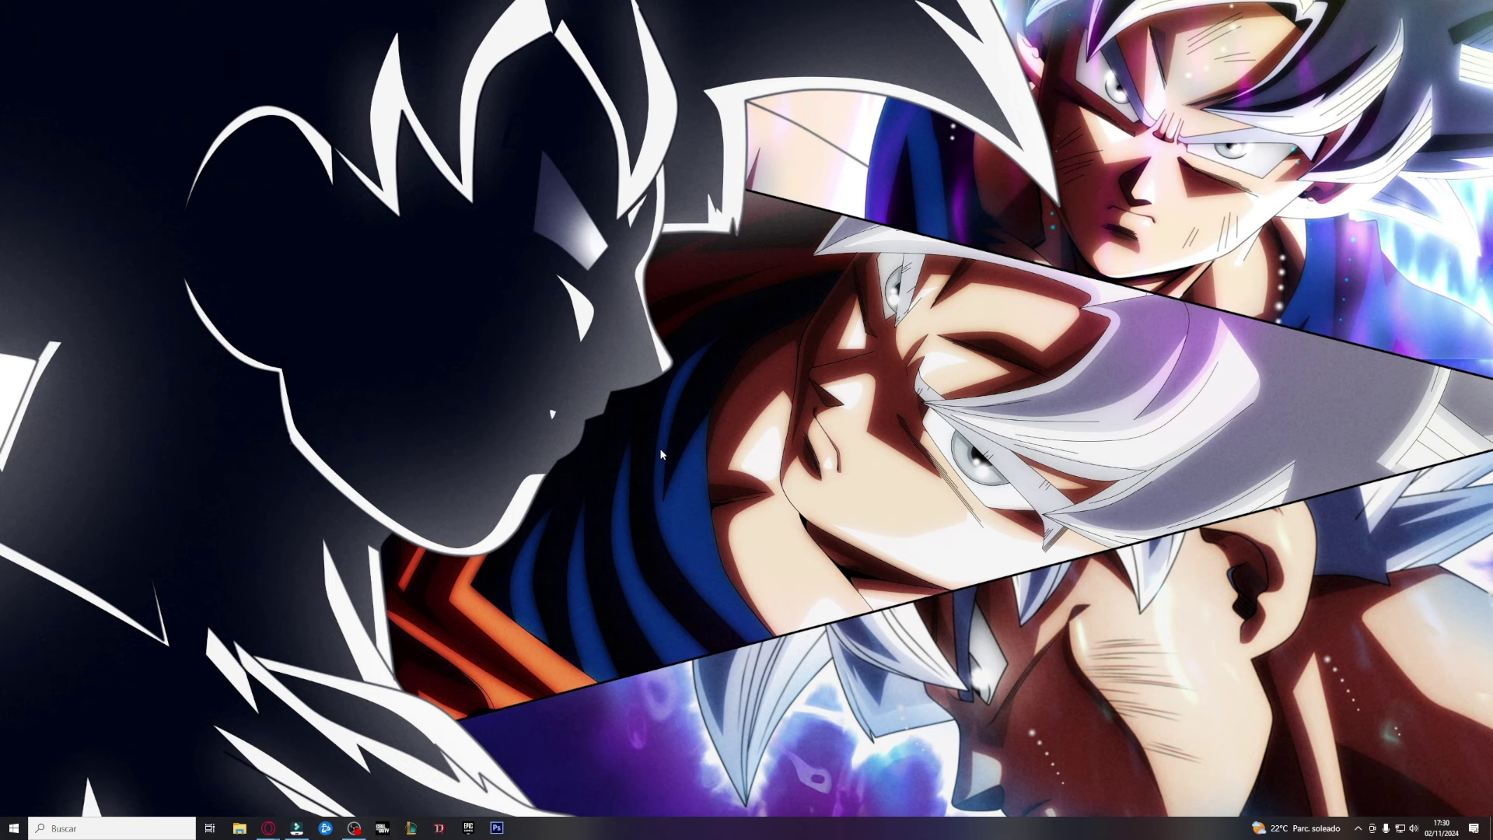
Step: Search Windows for the Panel de control and open it
left_click(145, 829)
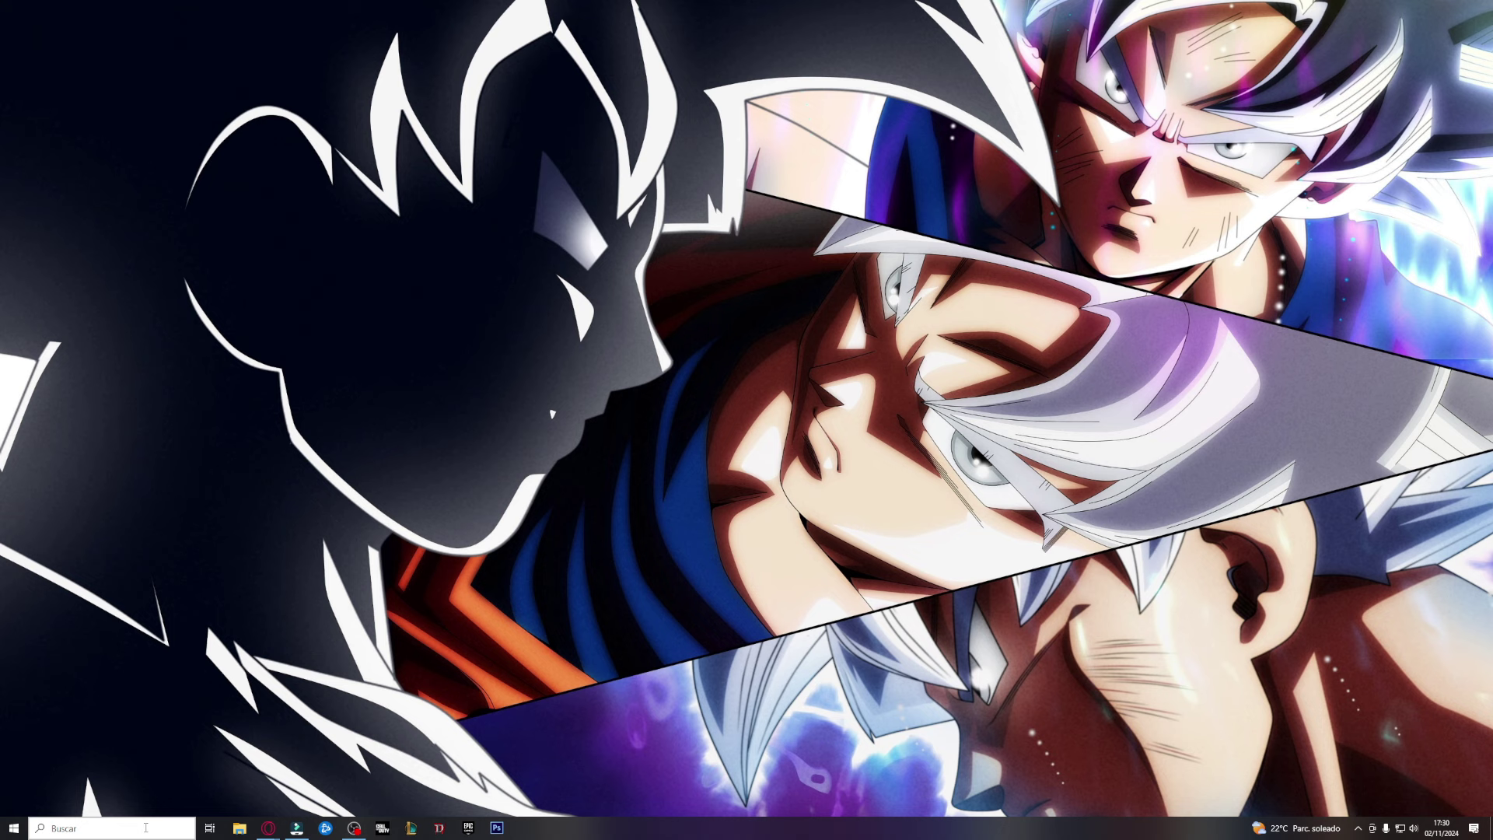
type("PAN")
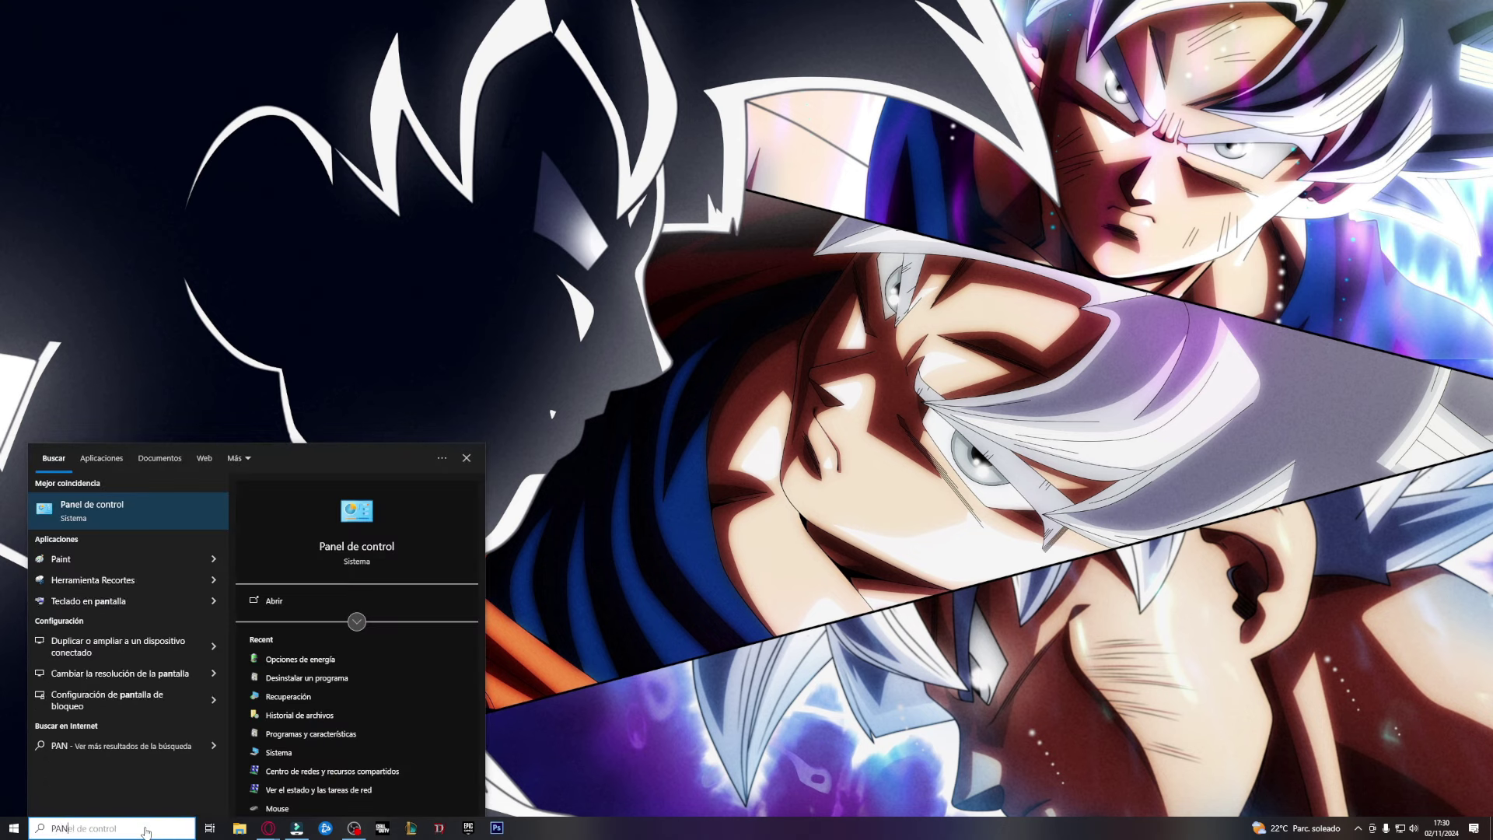
left_click(92, 503)
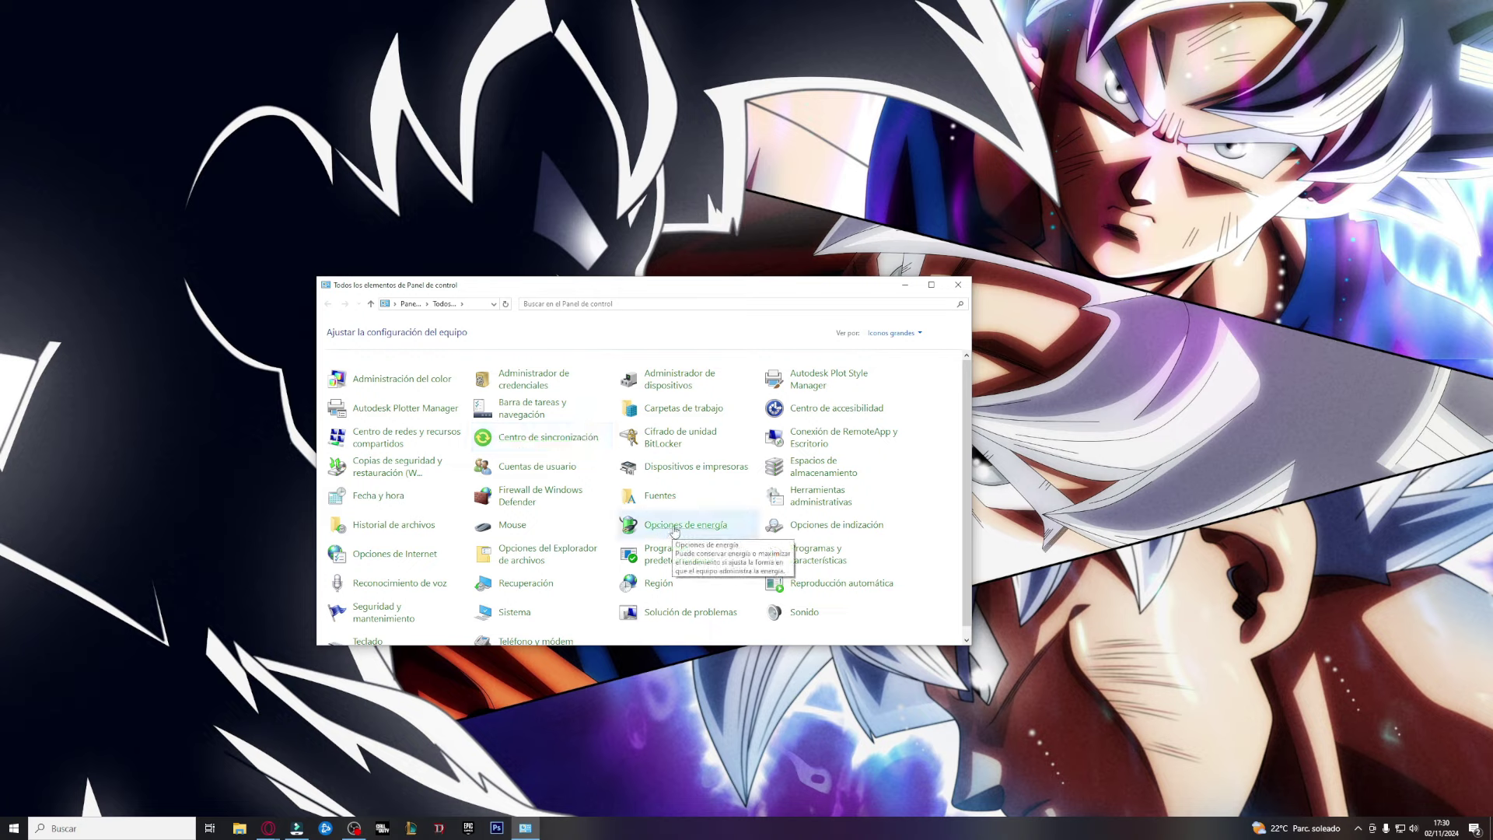
Step: Show the Panel de control items as Iconos grandes and open Opciones de energía
left_click(893, 333)
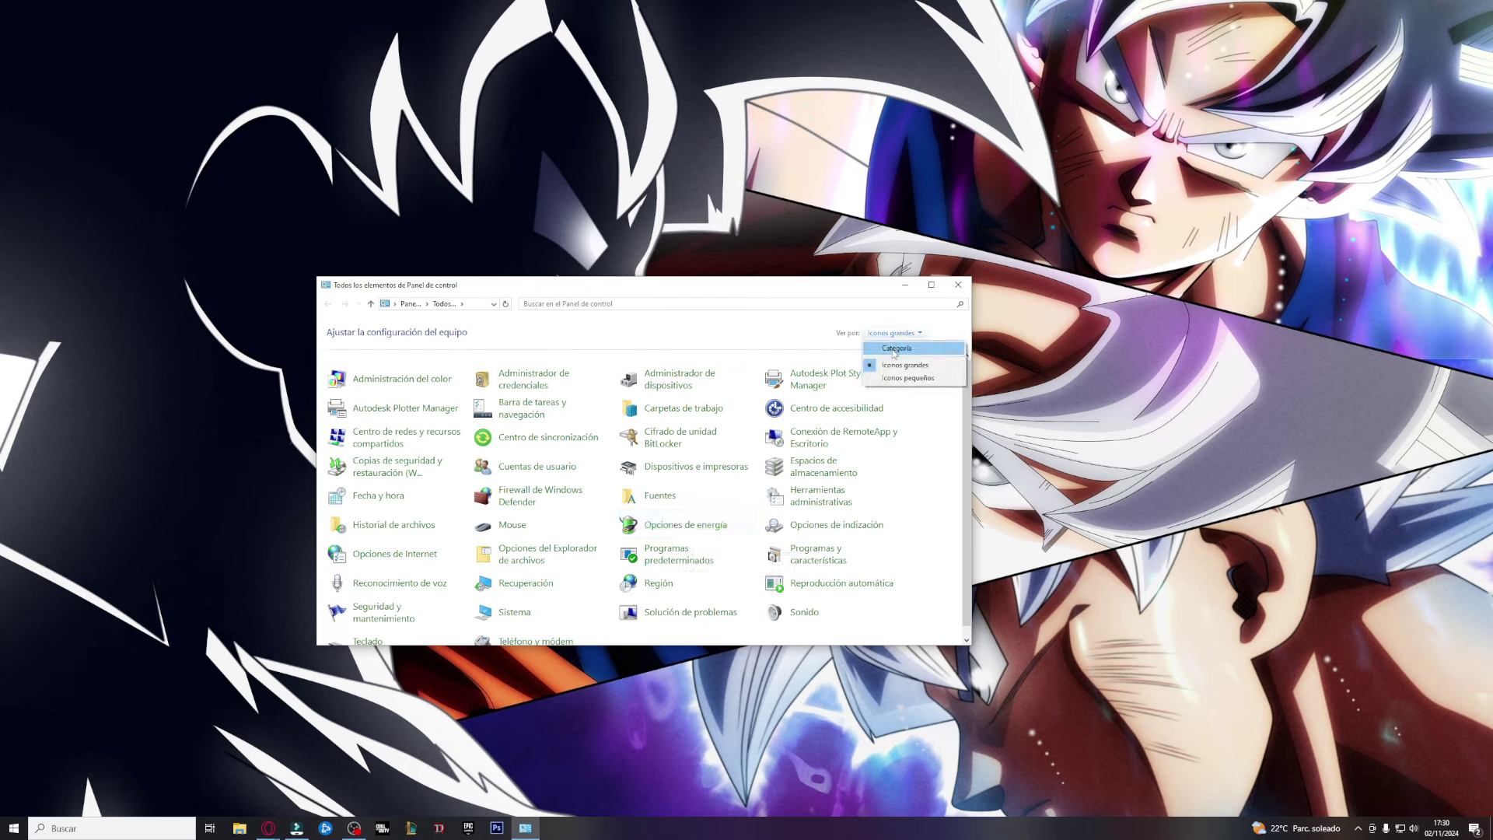
left_click(895, 349)
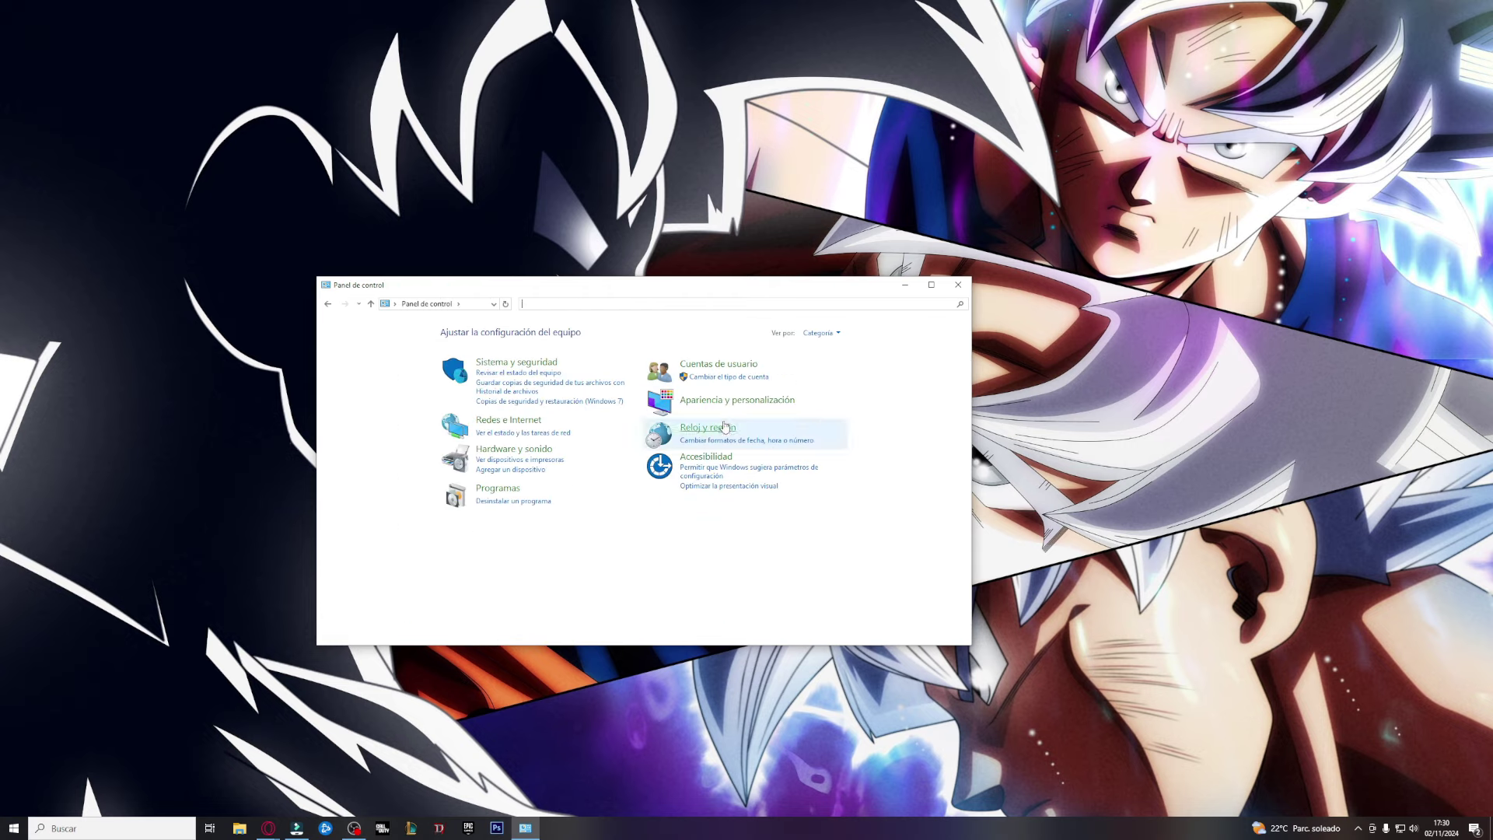
left_click(838, 336)
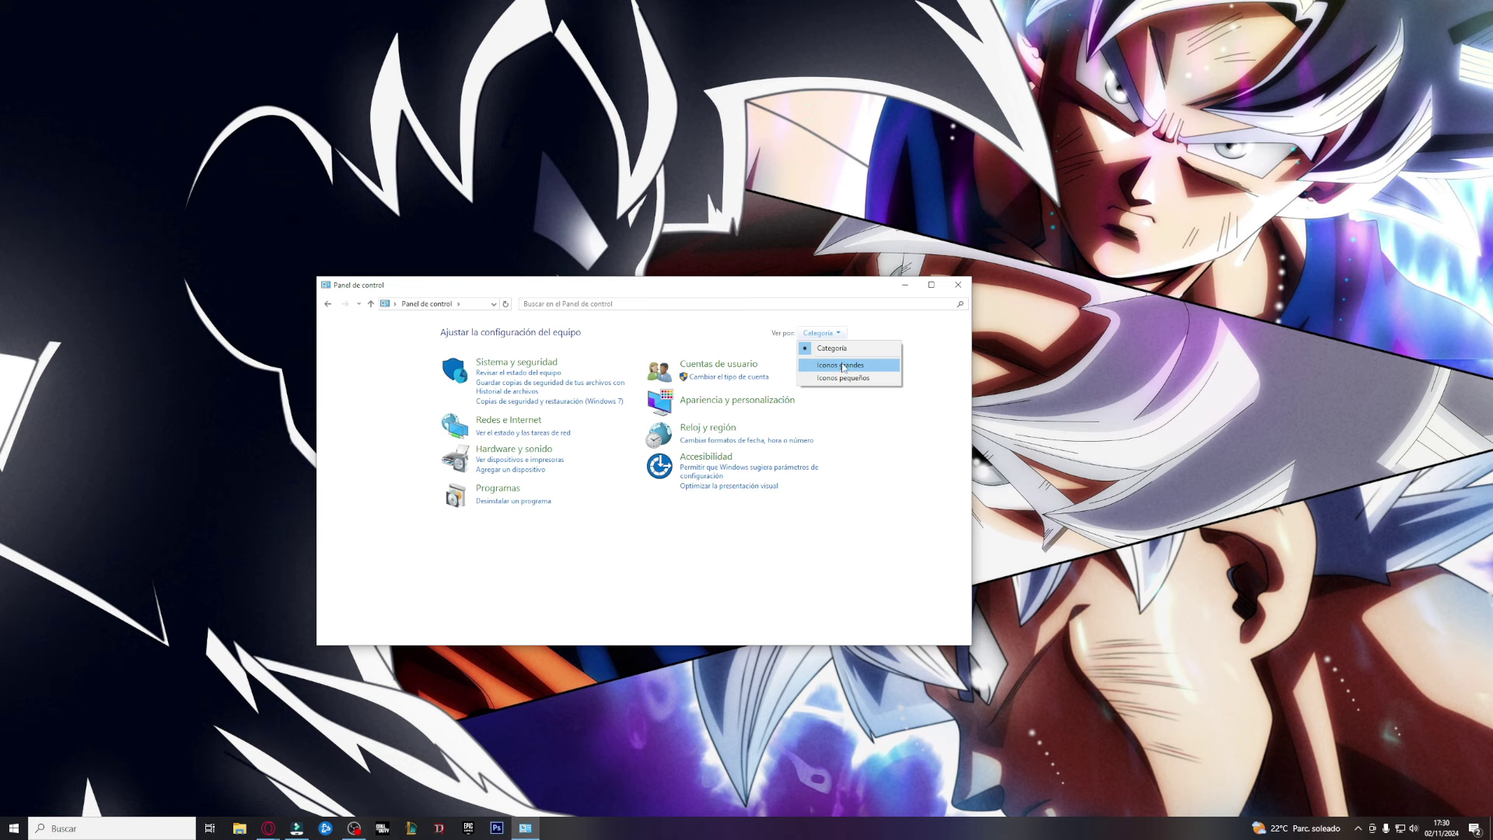
left_click(843, 365)
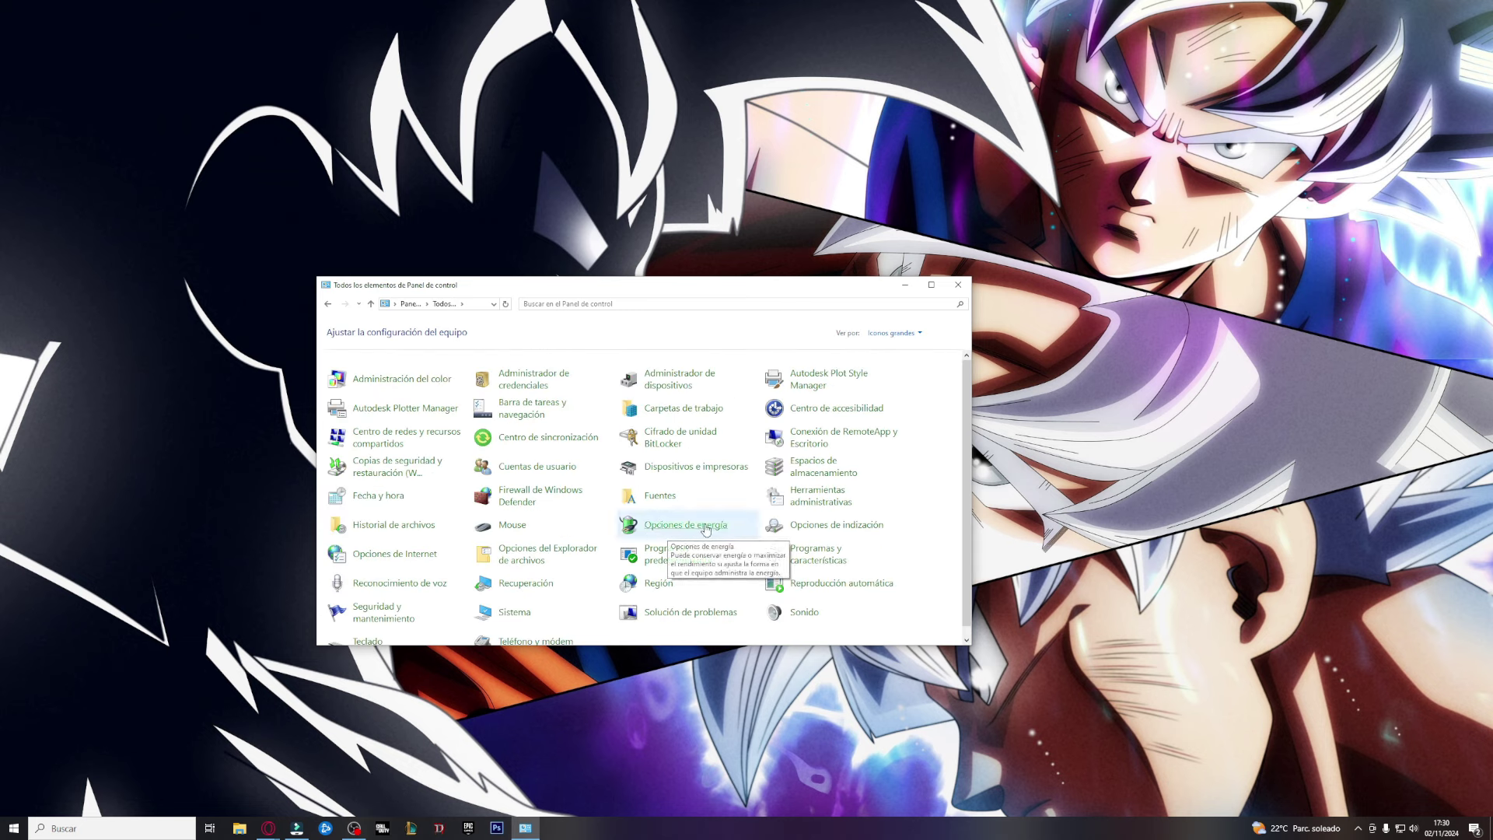
left_click(684, 528)
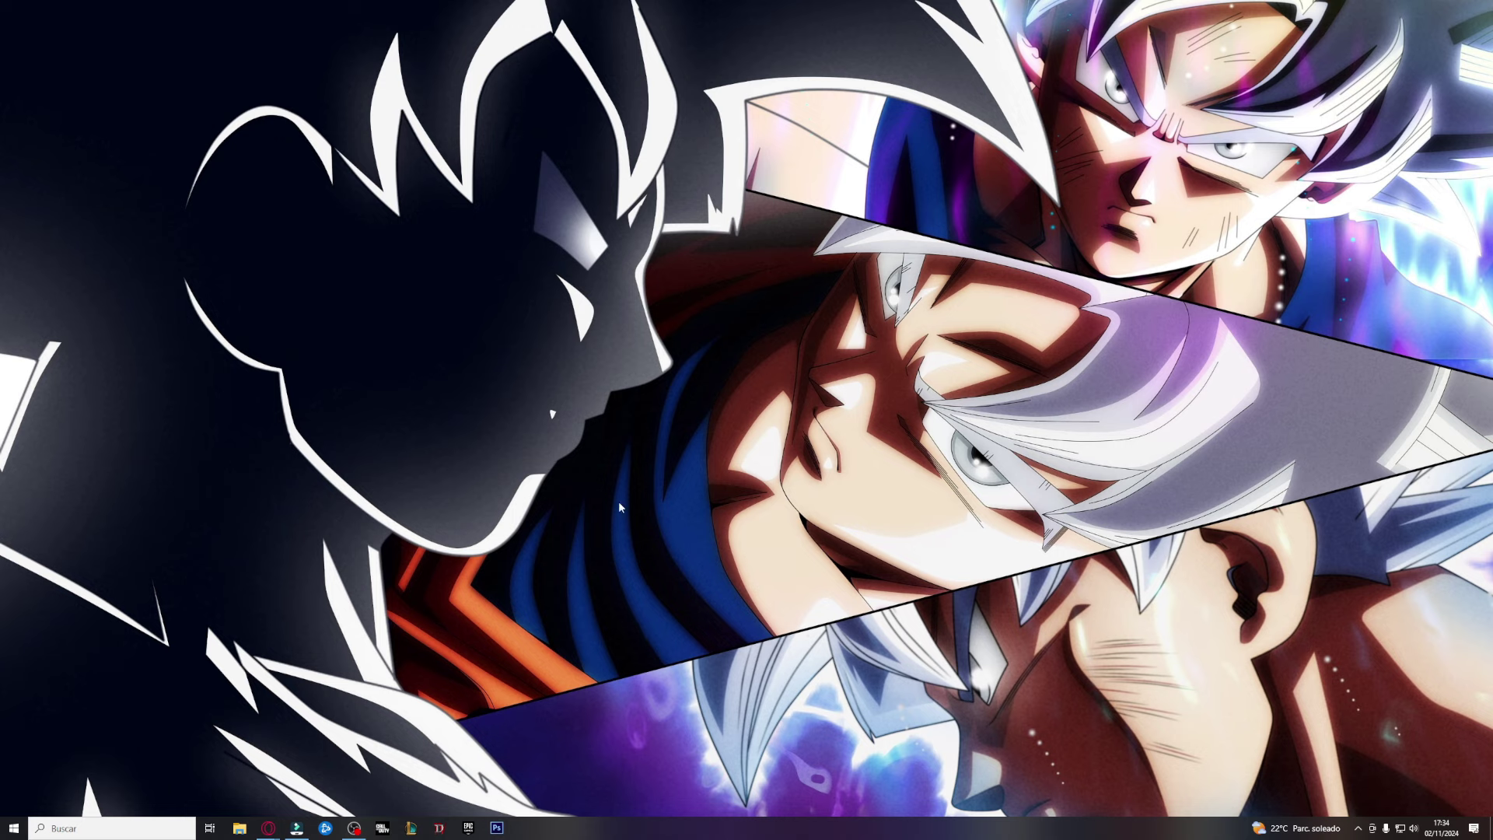
Step: Open the Centro de redes y recursos compartidos from the Windows Panel de control
left_click(73, 829)
type("pan")
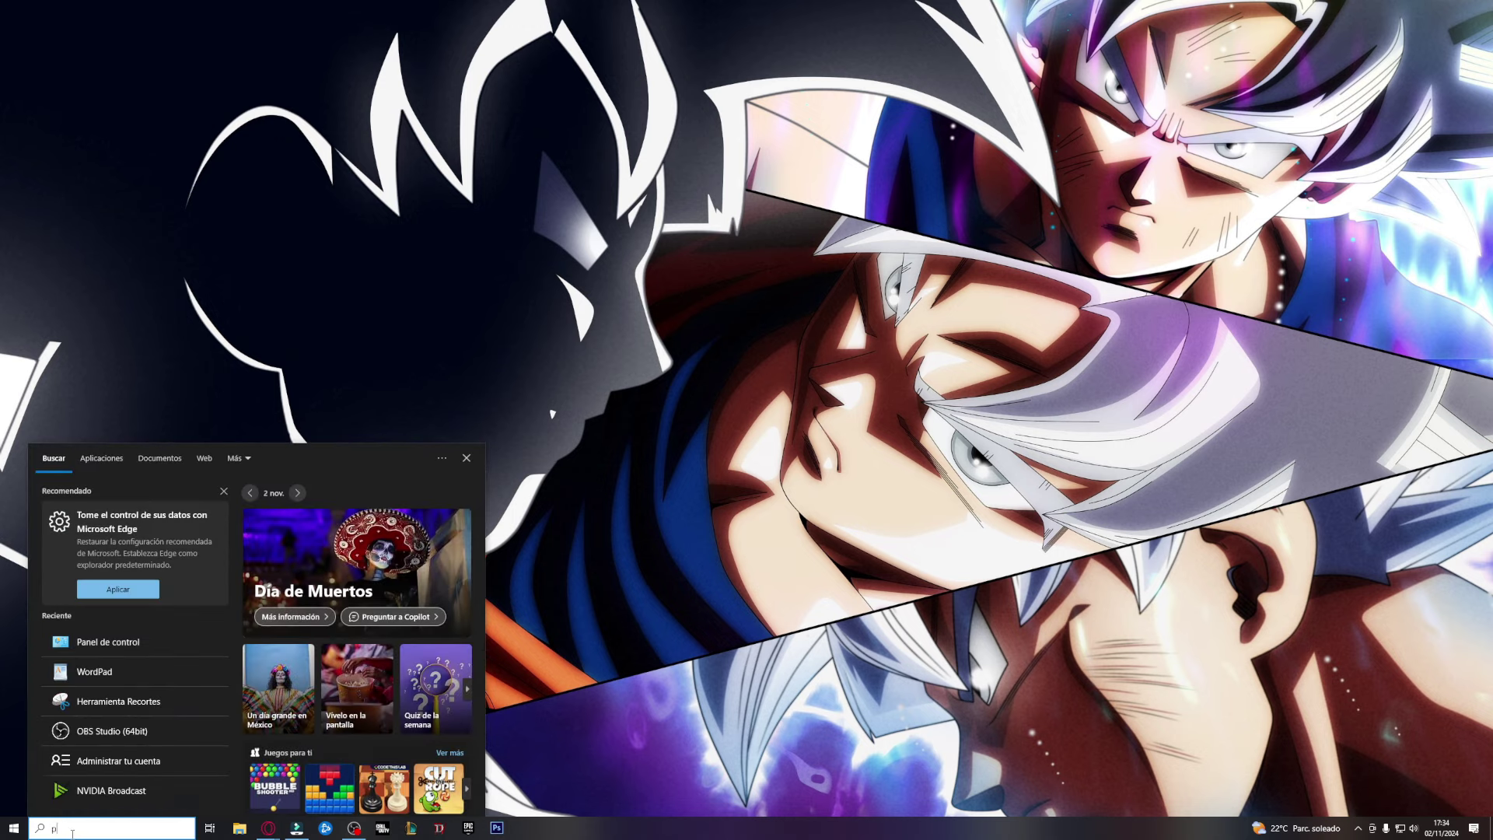
left_click(113, 513)
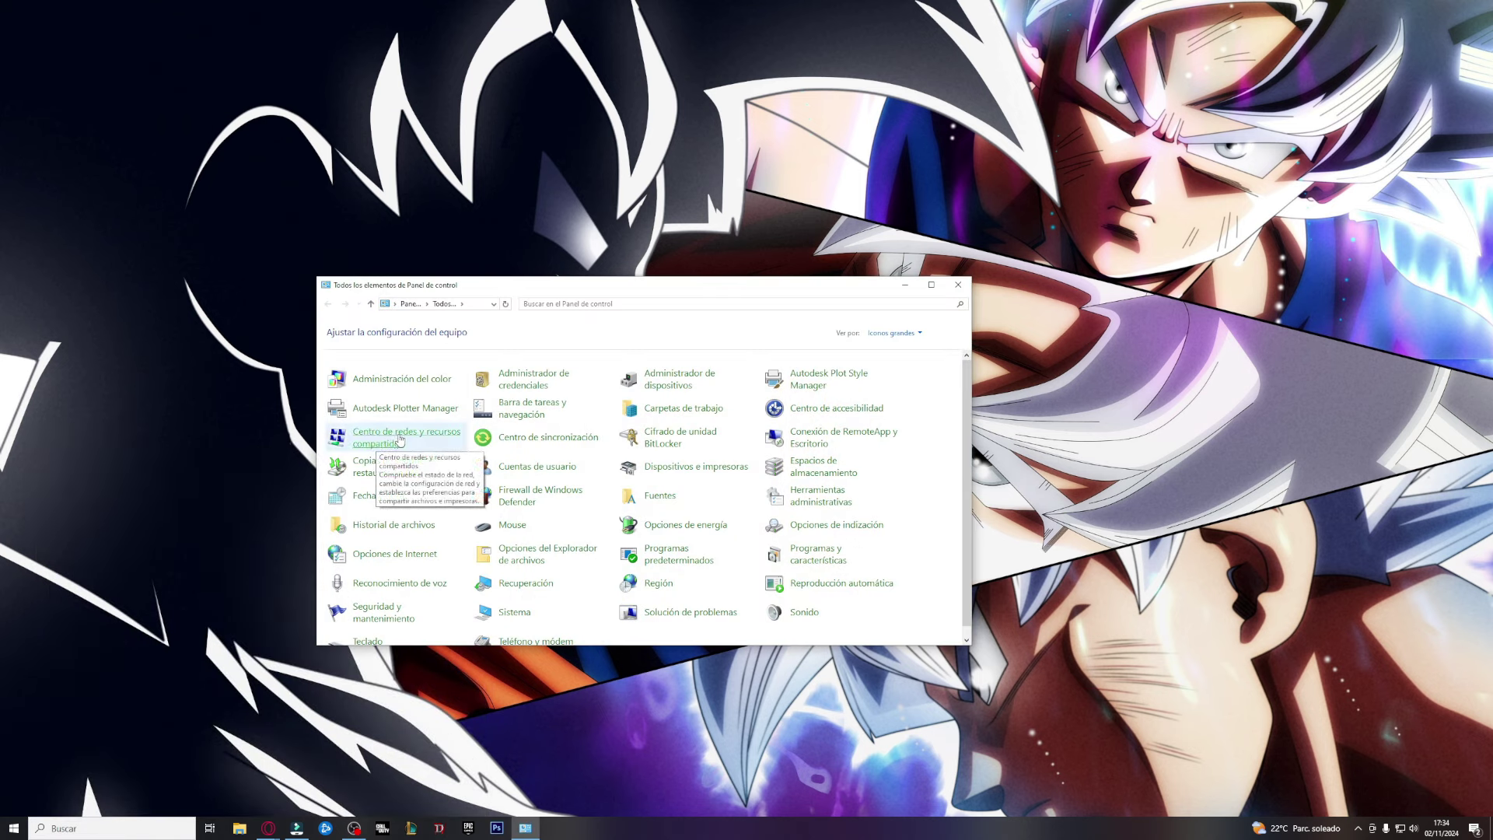
left_click(387, 440)
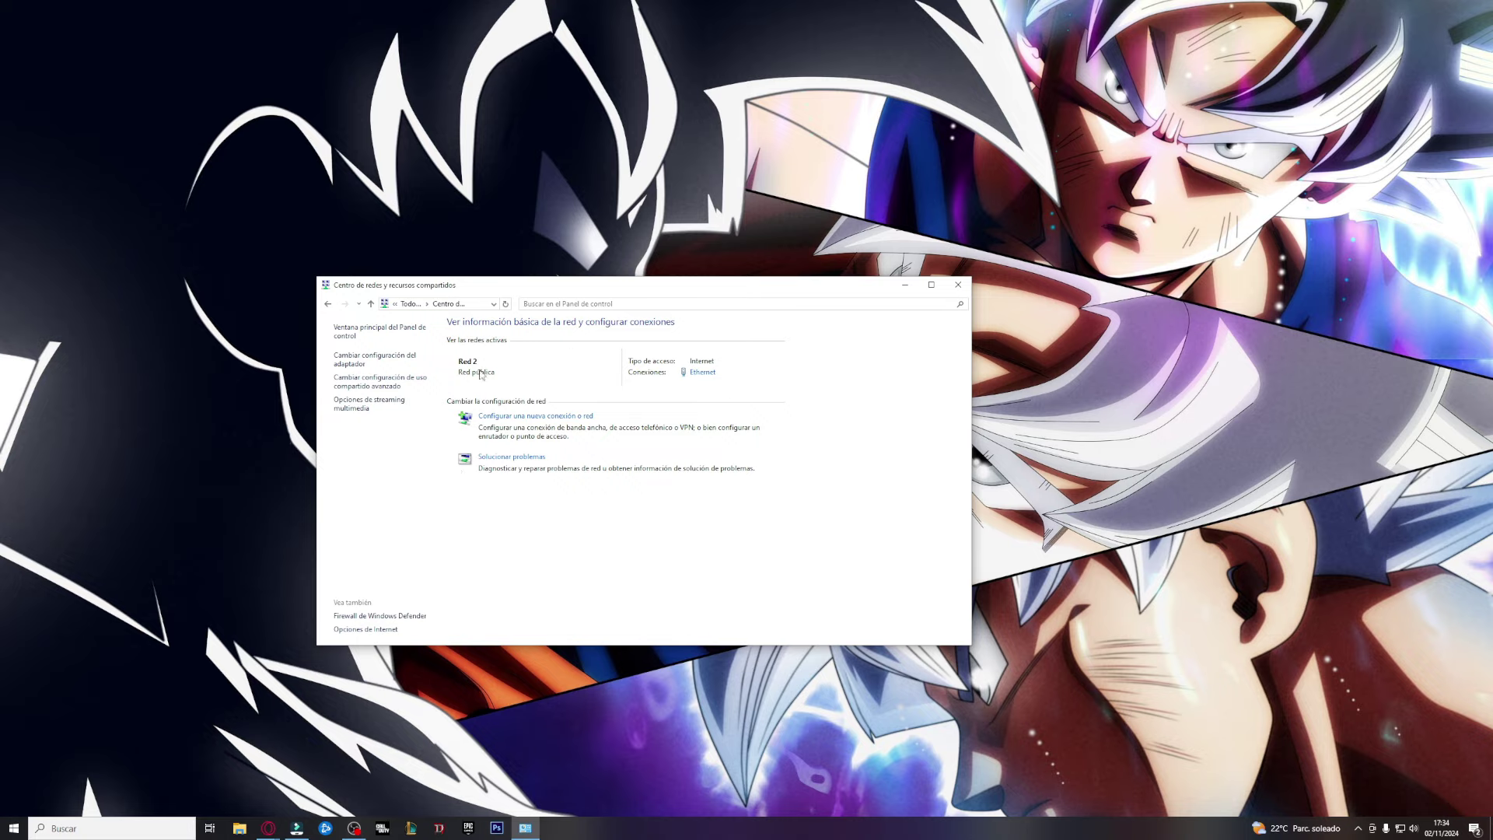
Step: Open the Ethernet connection's properties and the settings of Protocolo de Internet versión 4 (TCP/IPv4)
left_click(703, 373)
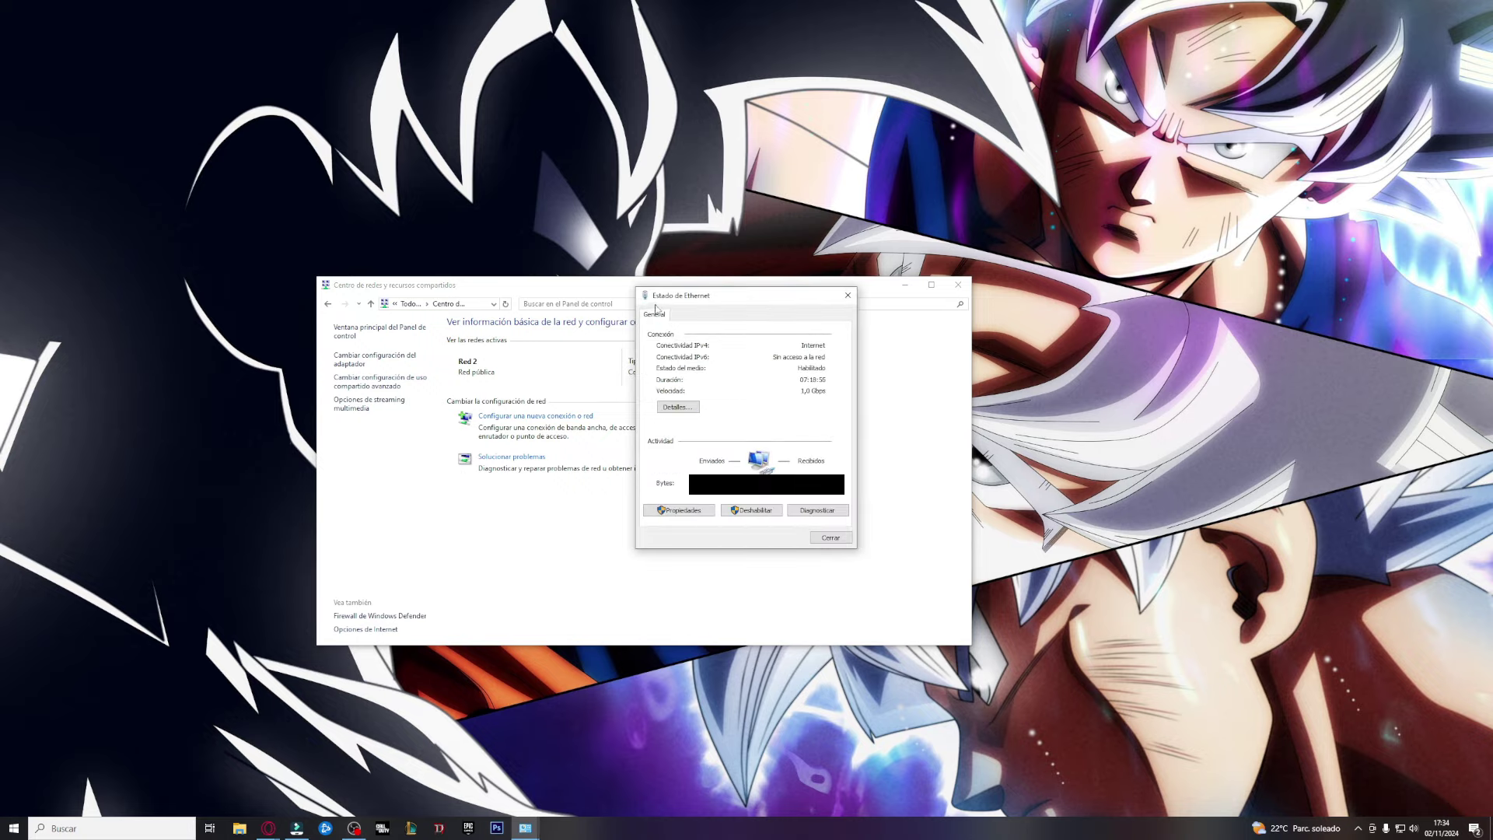
left_click(679, 510)
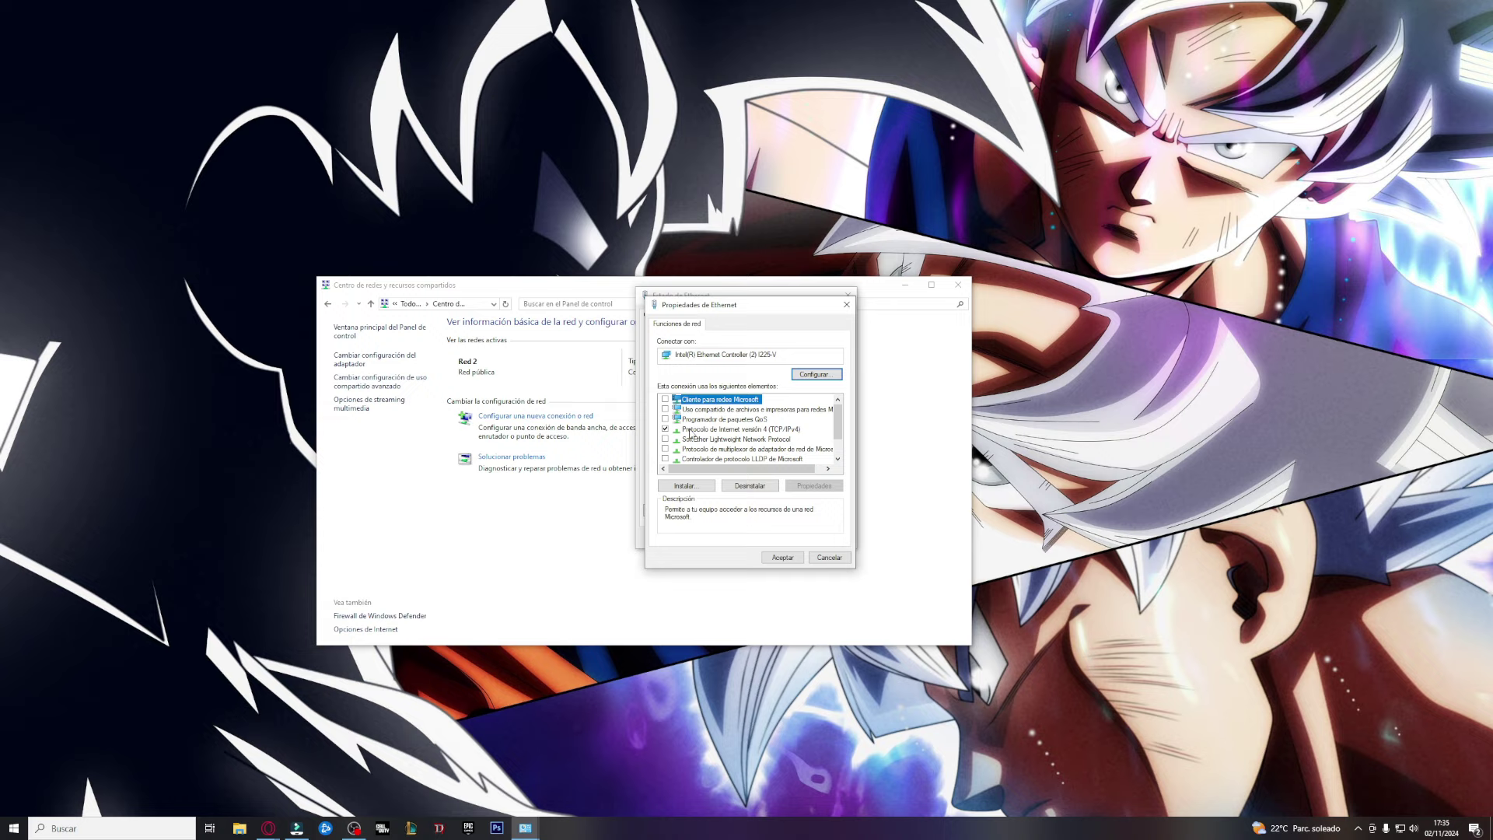
left_click(728, 429)
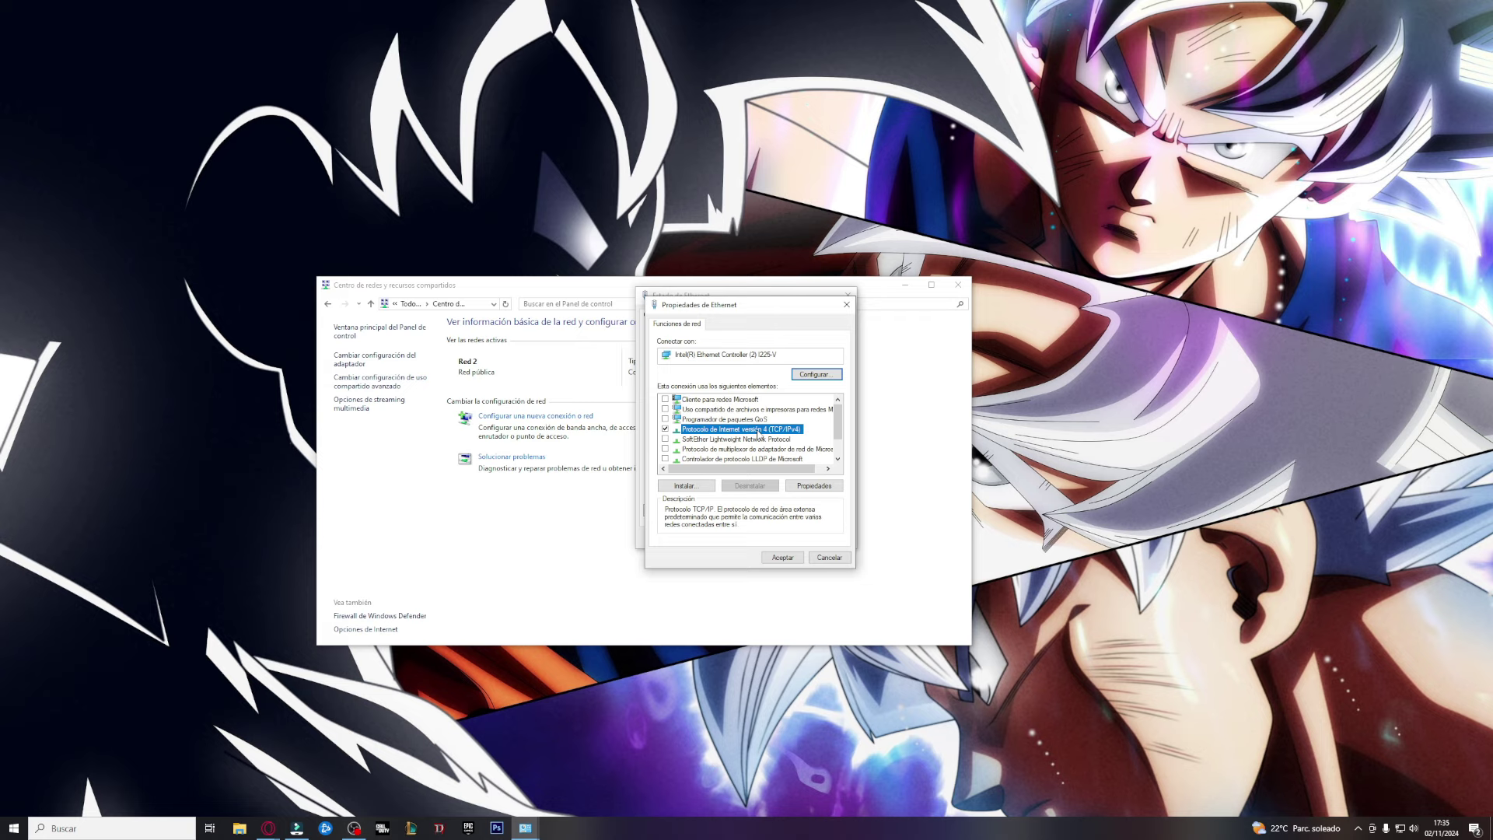
double_click(758, 429)
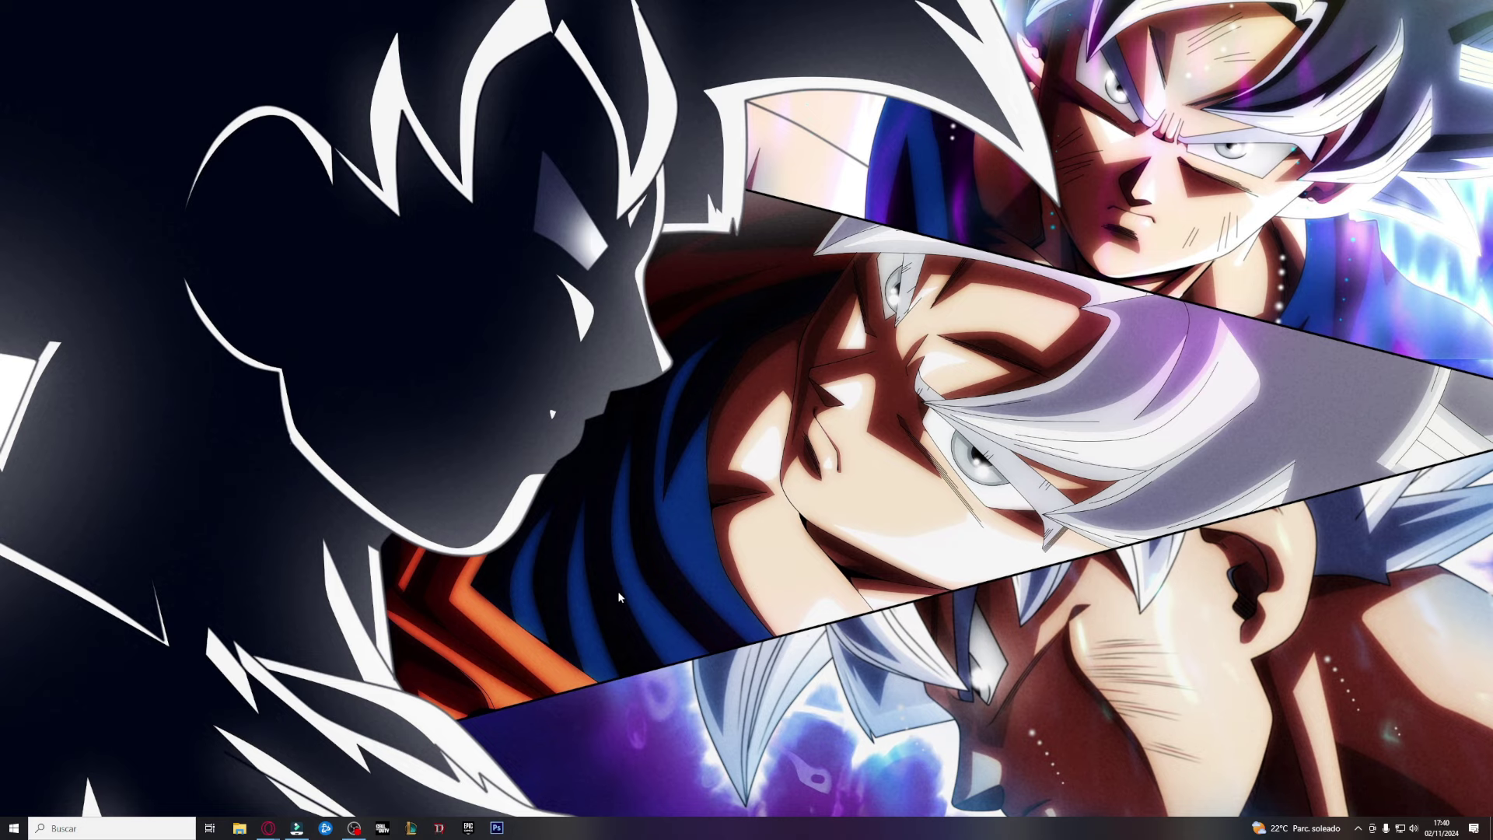
Step: Search for gpedit, open the local group policy editor, and enlarge its window and widen the tree pane
left_click(74, 828)
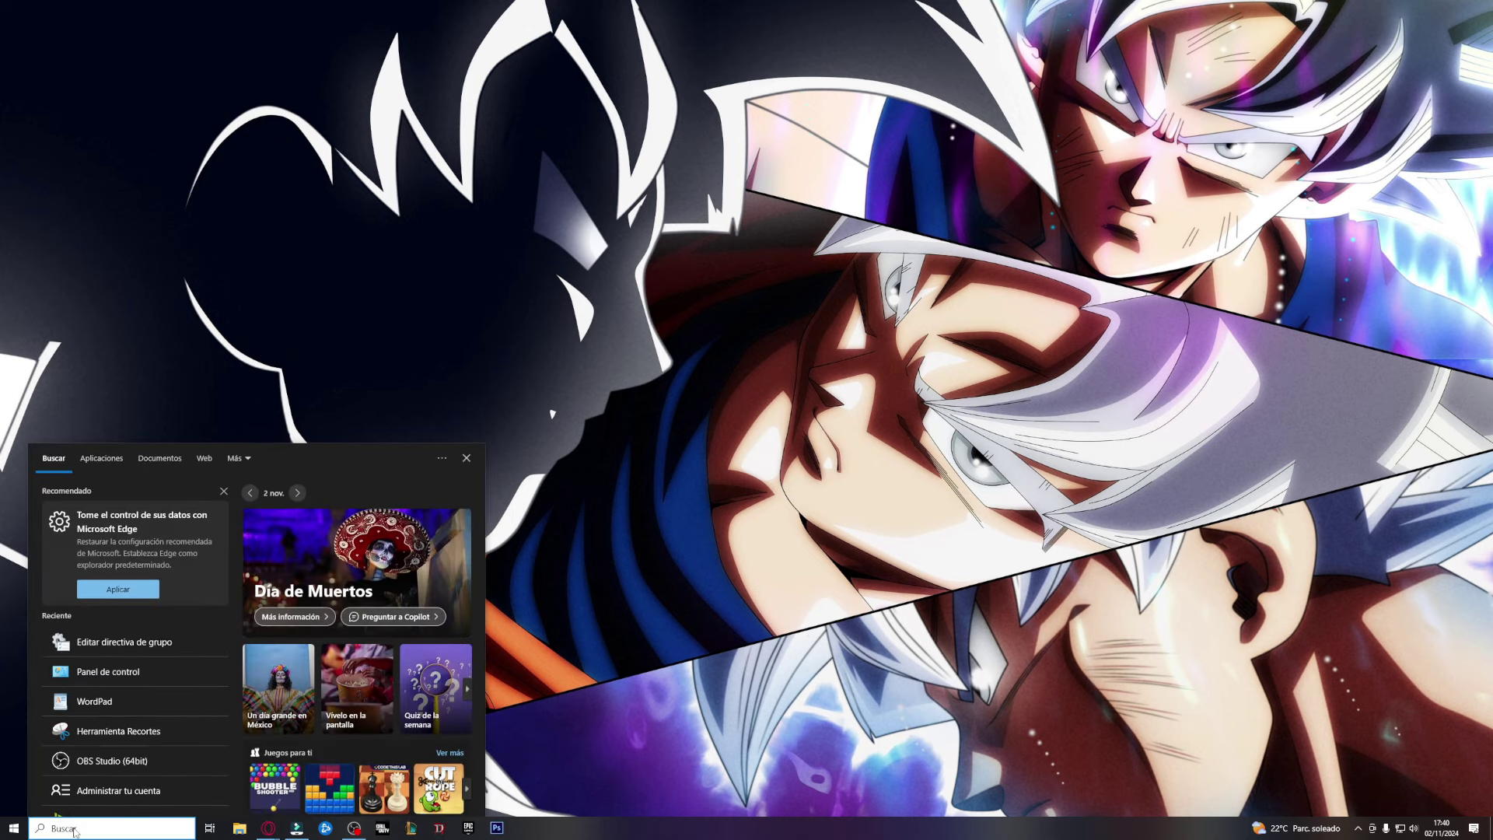
type("gpedit")
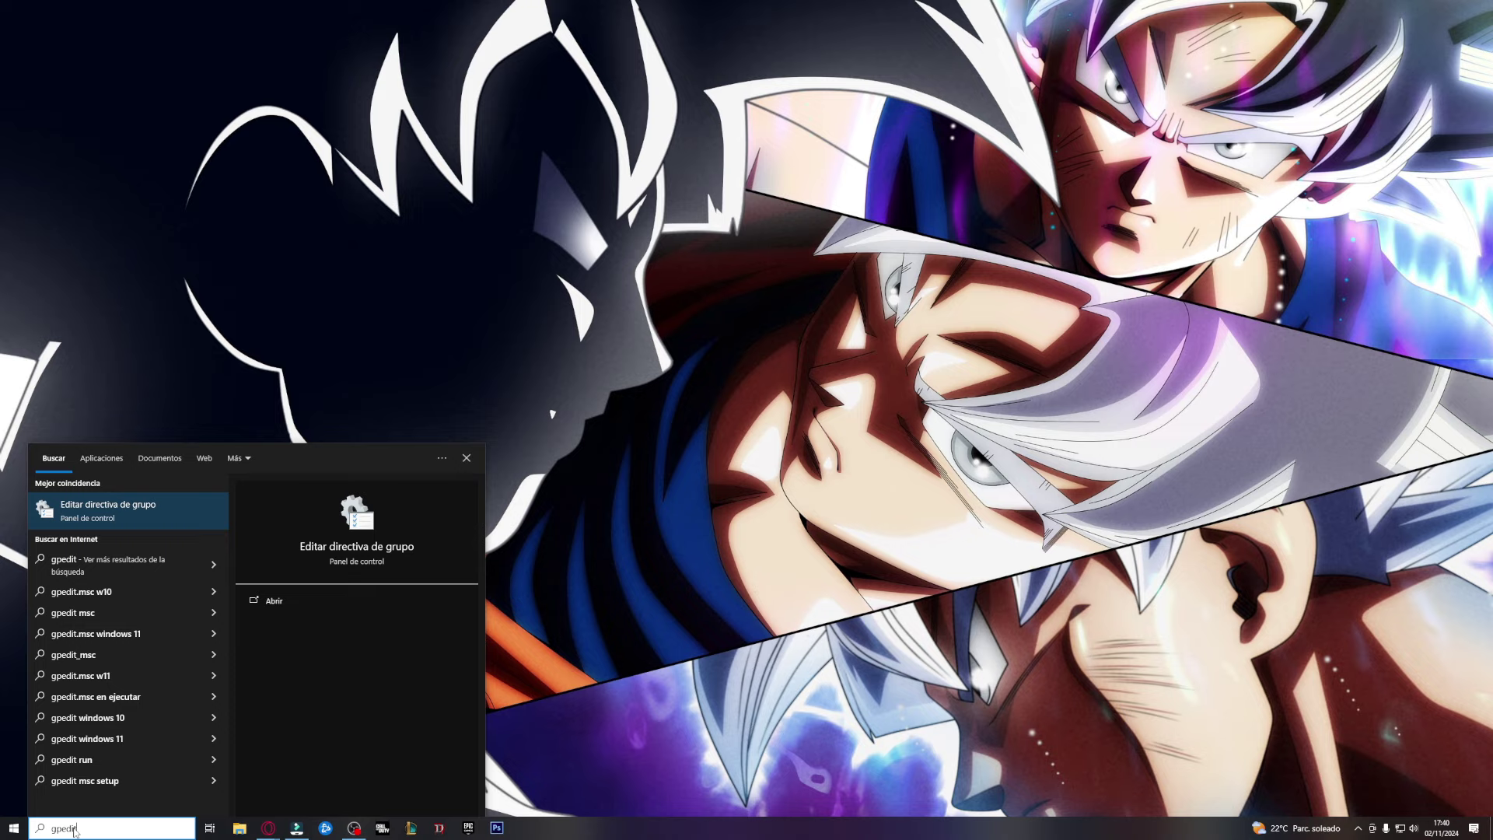
left_click(105, 518)
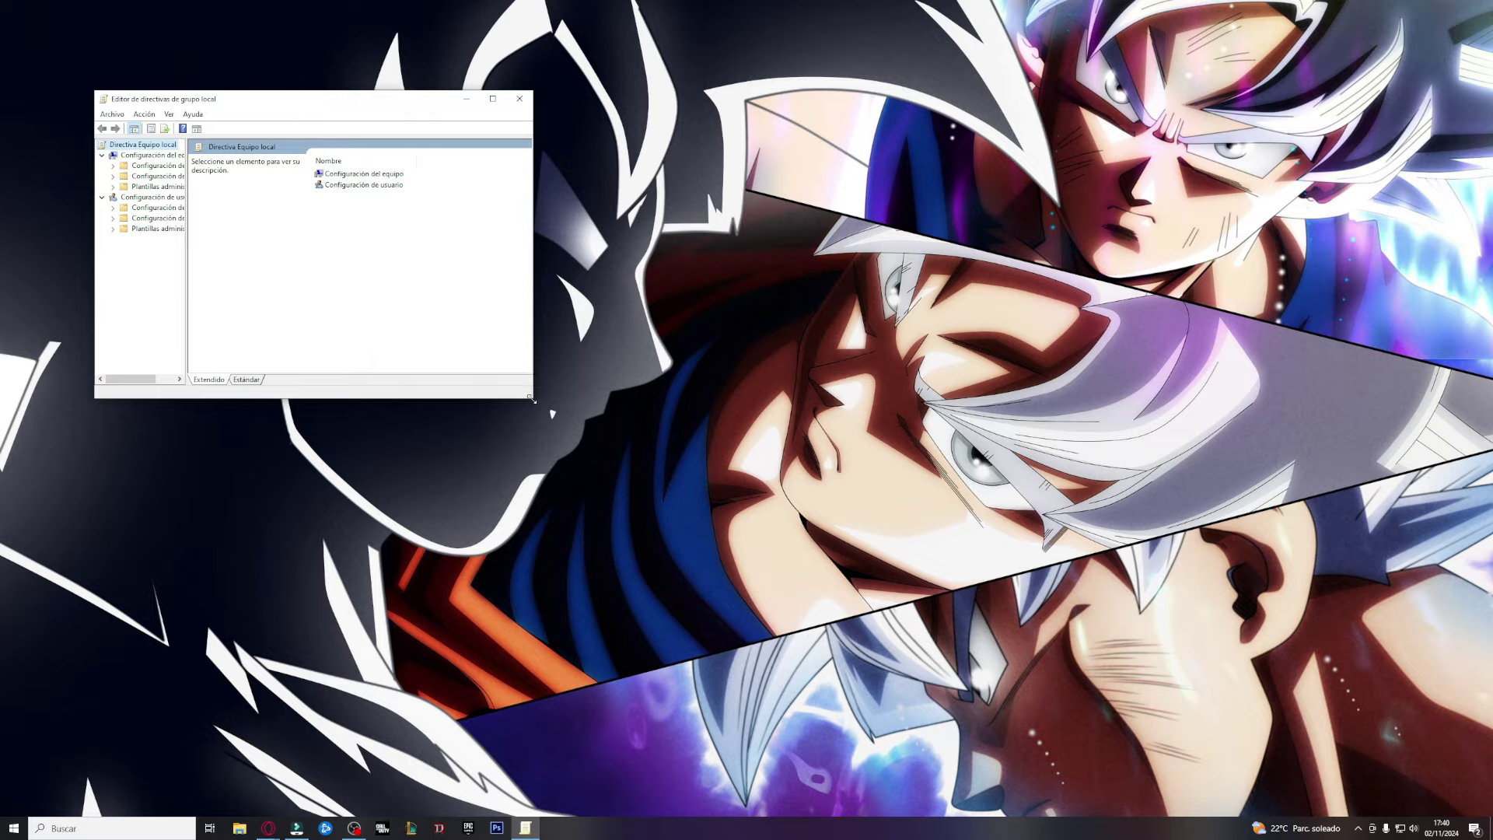
left_click_drag(533, 396, 1120, 736)
left_click_drag(463, 108, 612, 151)
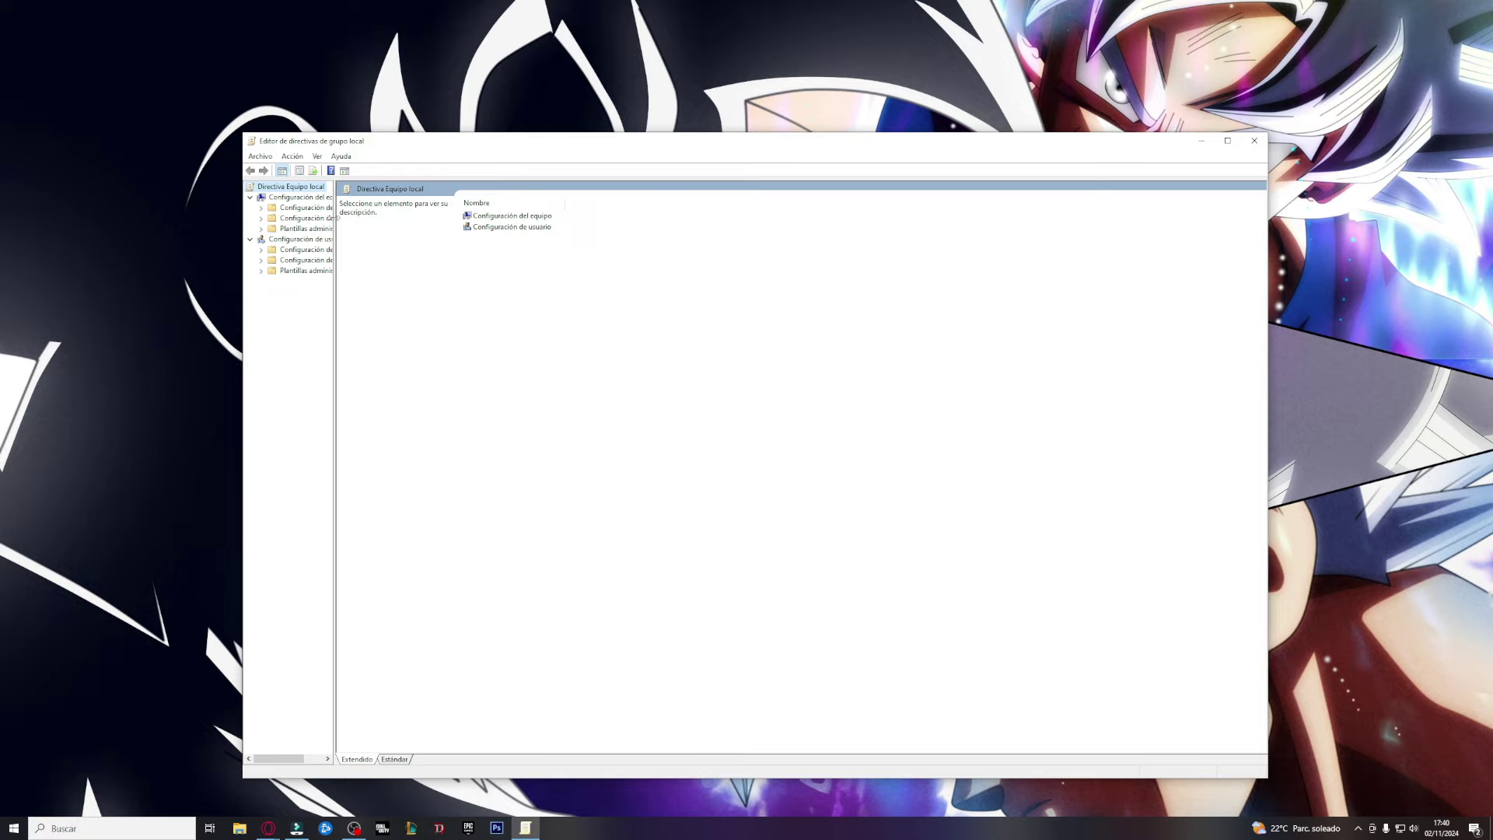
left_click_drag(336, 221, 420, 223)
Step: Open the Programador de paquetes QoS folder under Configuración del equipo, Plantillas administrativas, Red
left_click(312, 229)
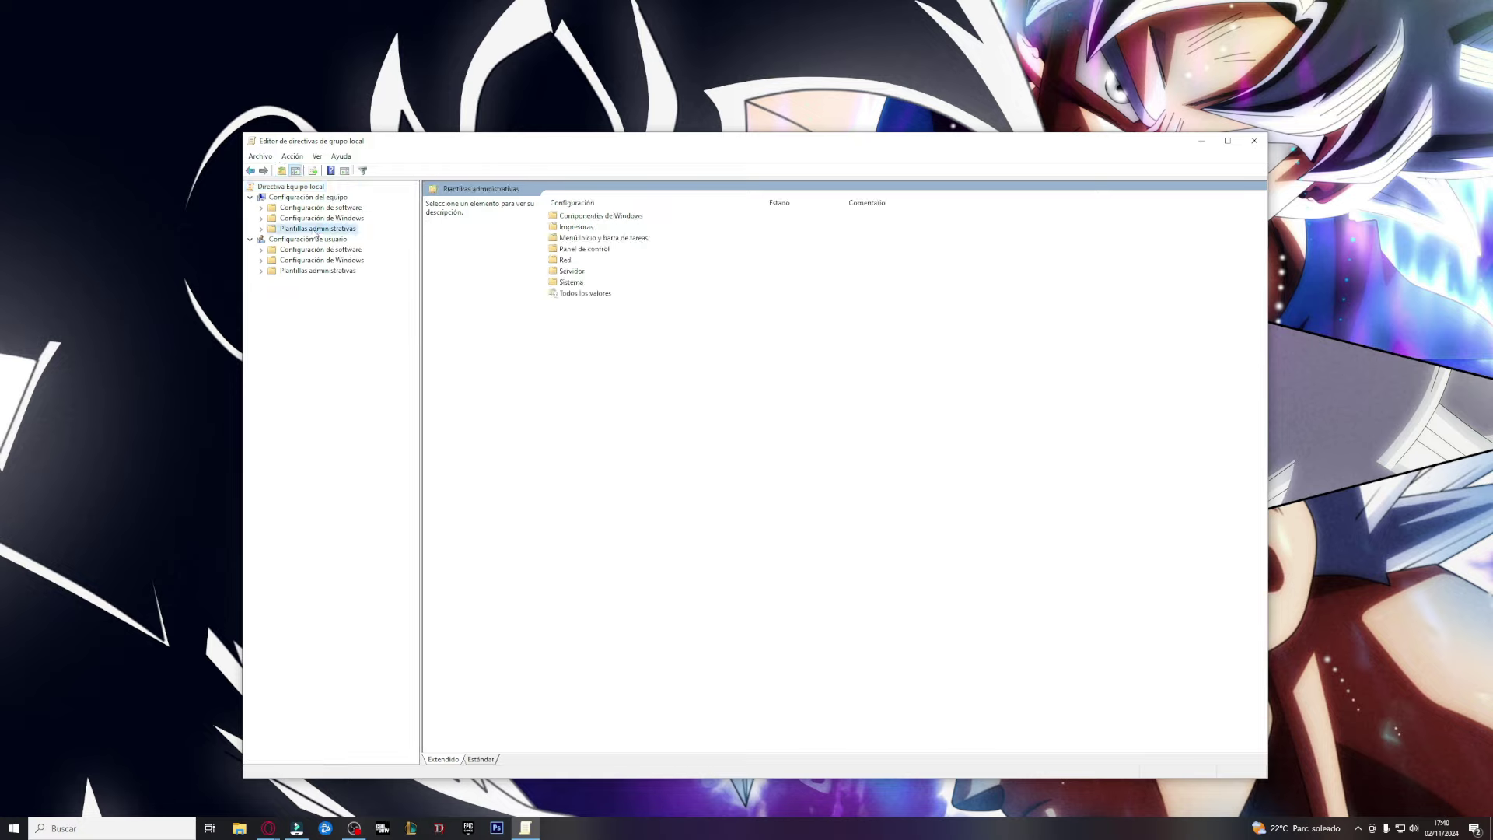
double_click(566, 265)
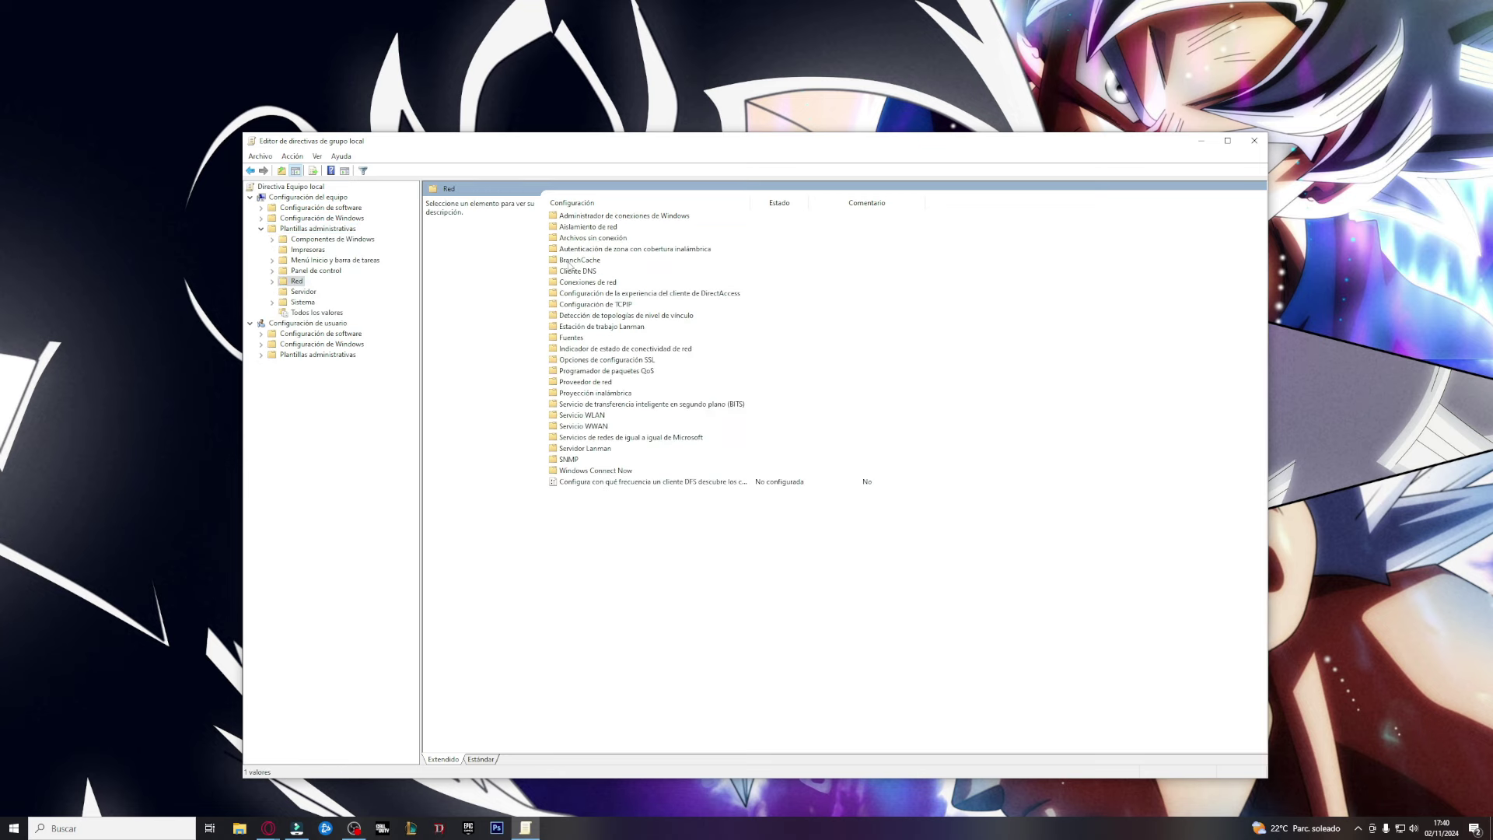
left_click(610, 371)
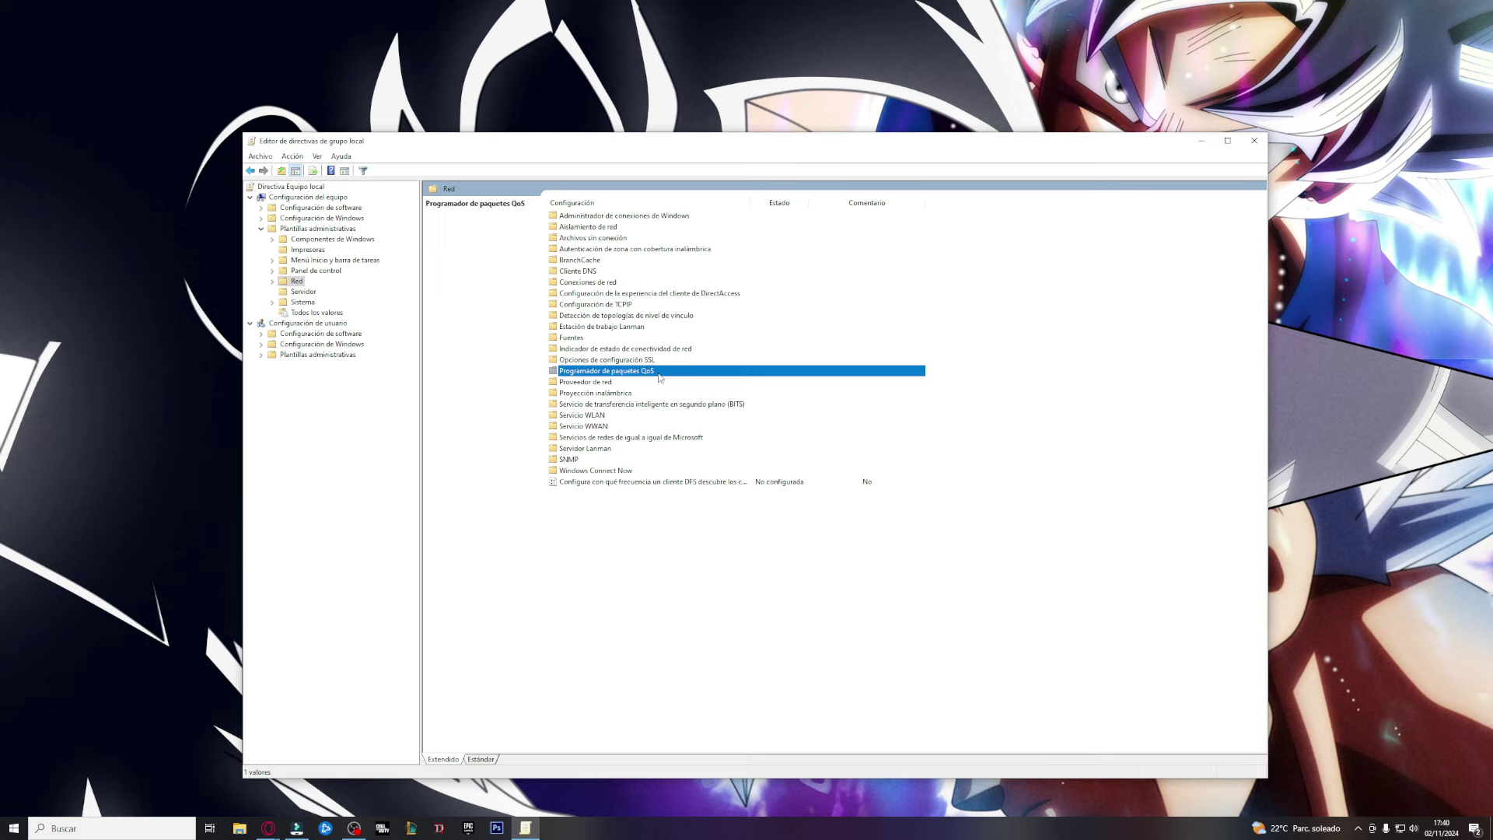
double_click(612, 371)
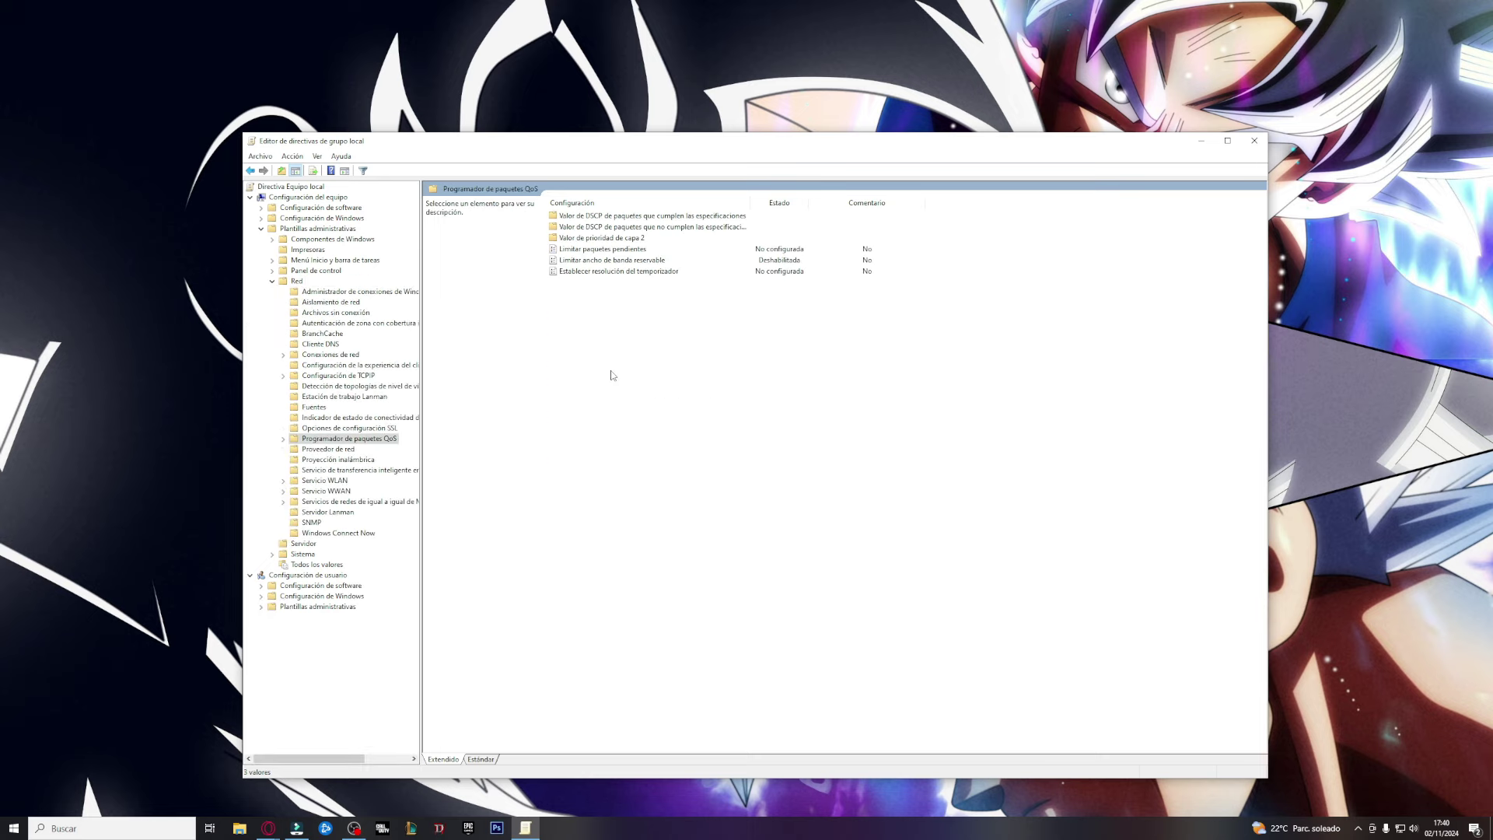
Step: Open the Limitar ancho de banda reservable policy and accept it with the Deshabilitada option
left_click(631, 265)
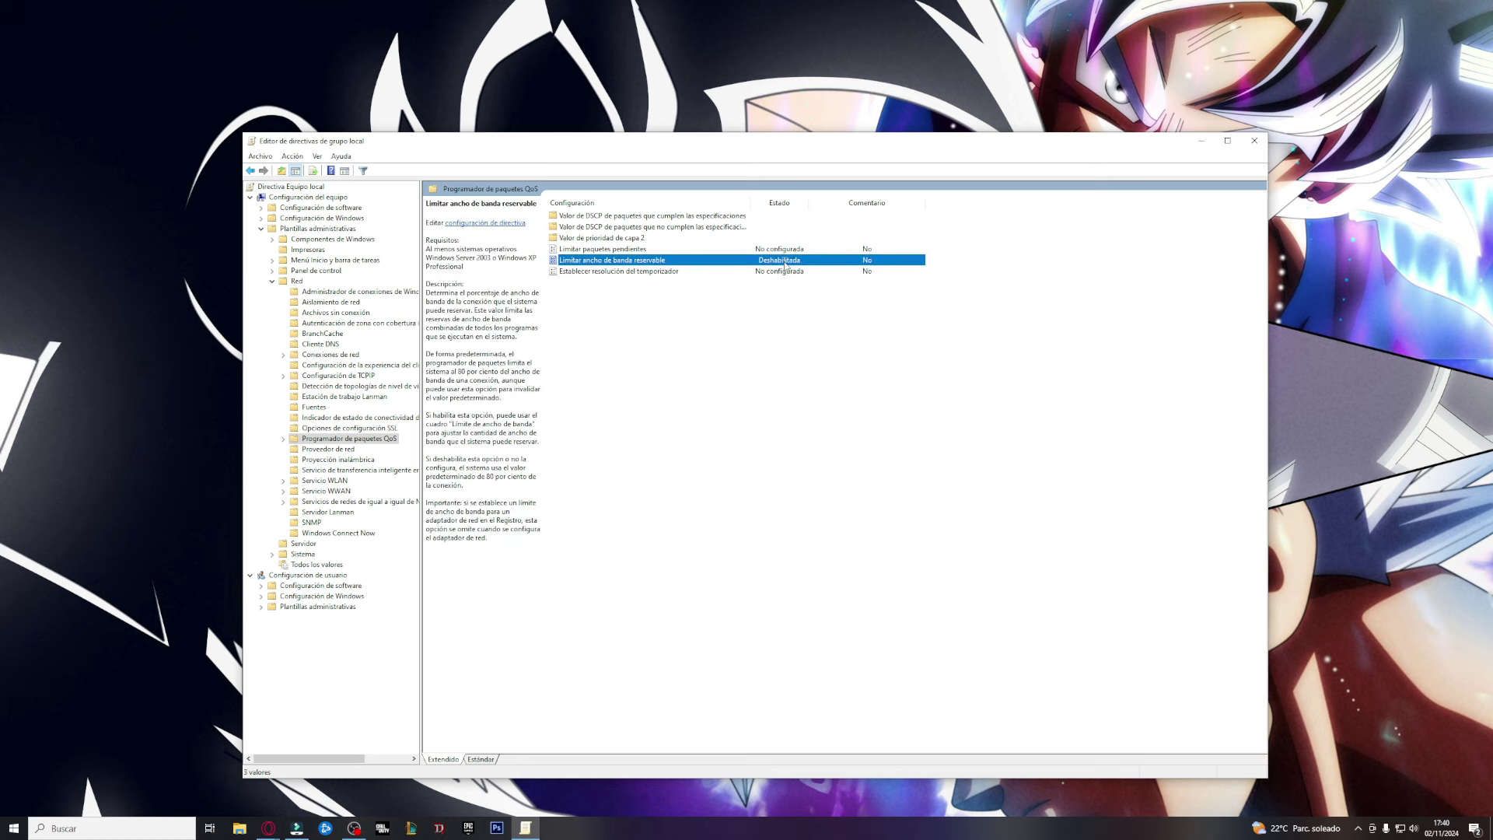
double_click(784, 264)
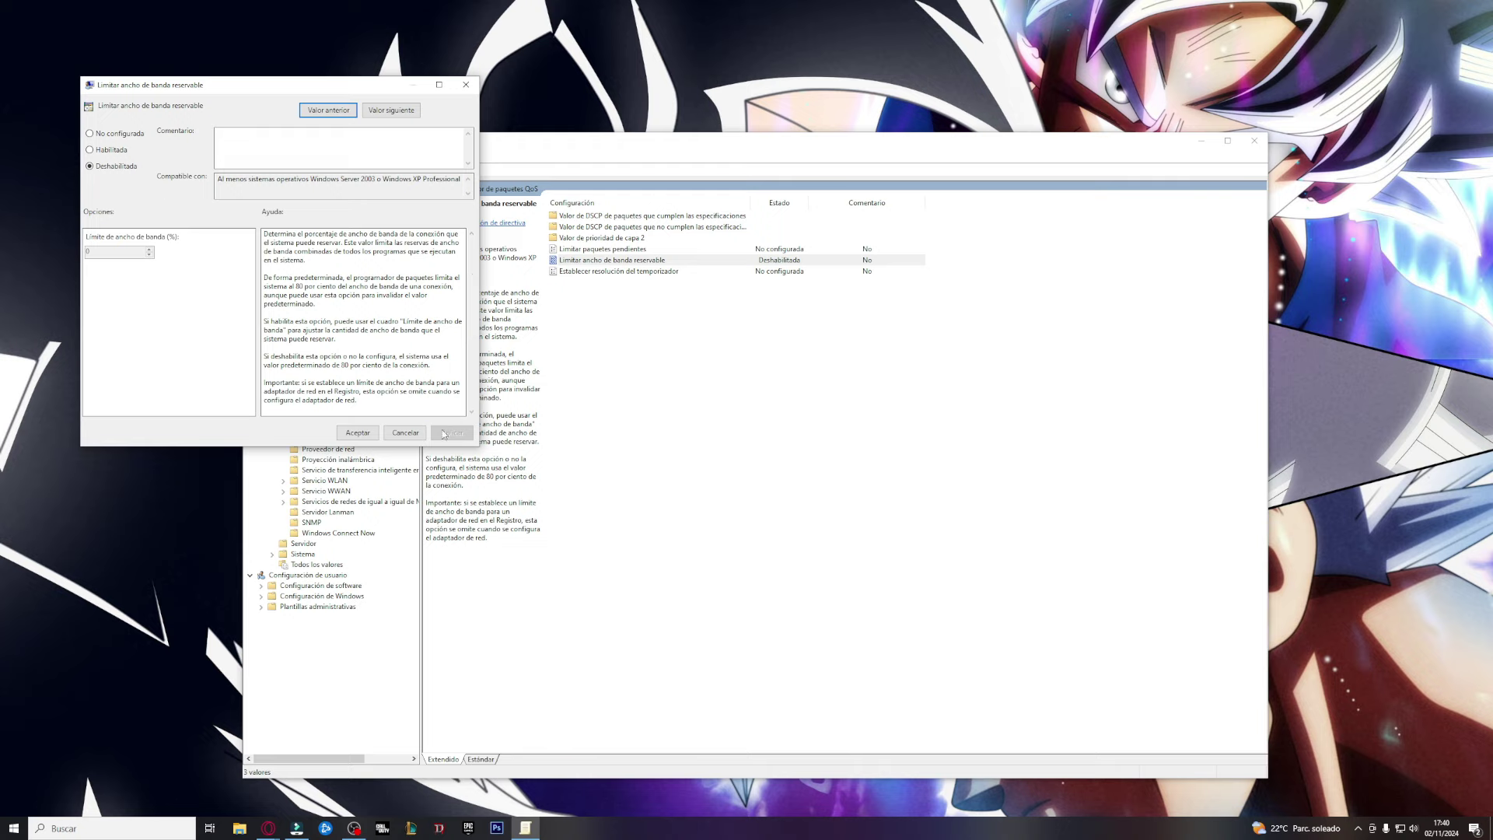
left_click(357, 432)
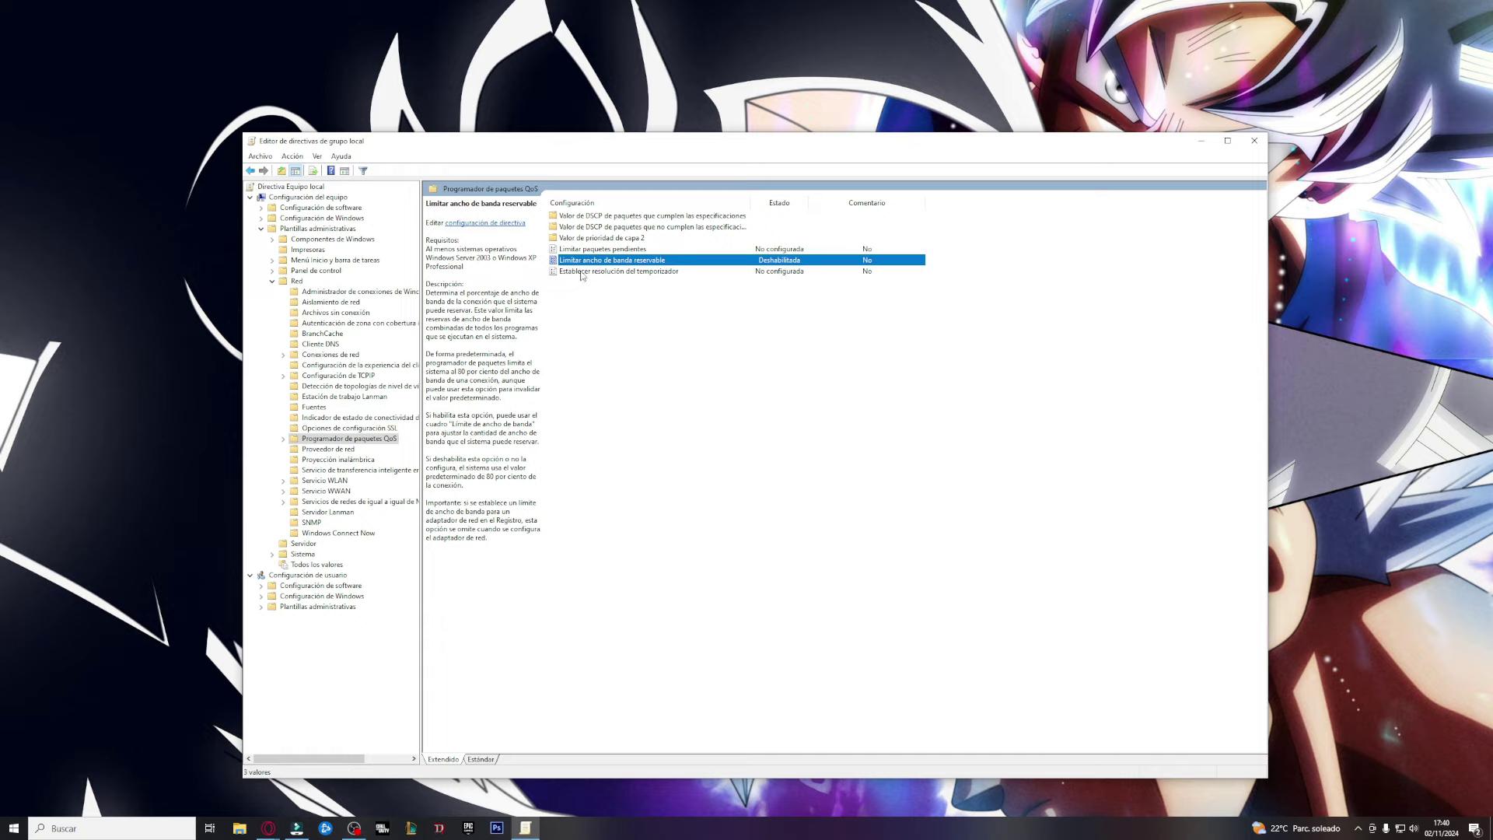
left_click(667, 333)
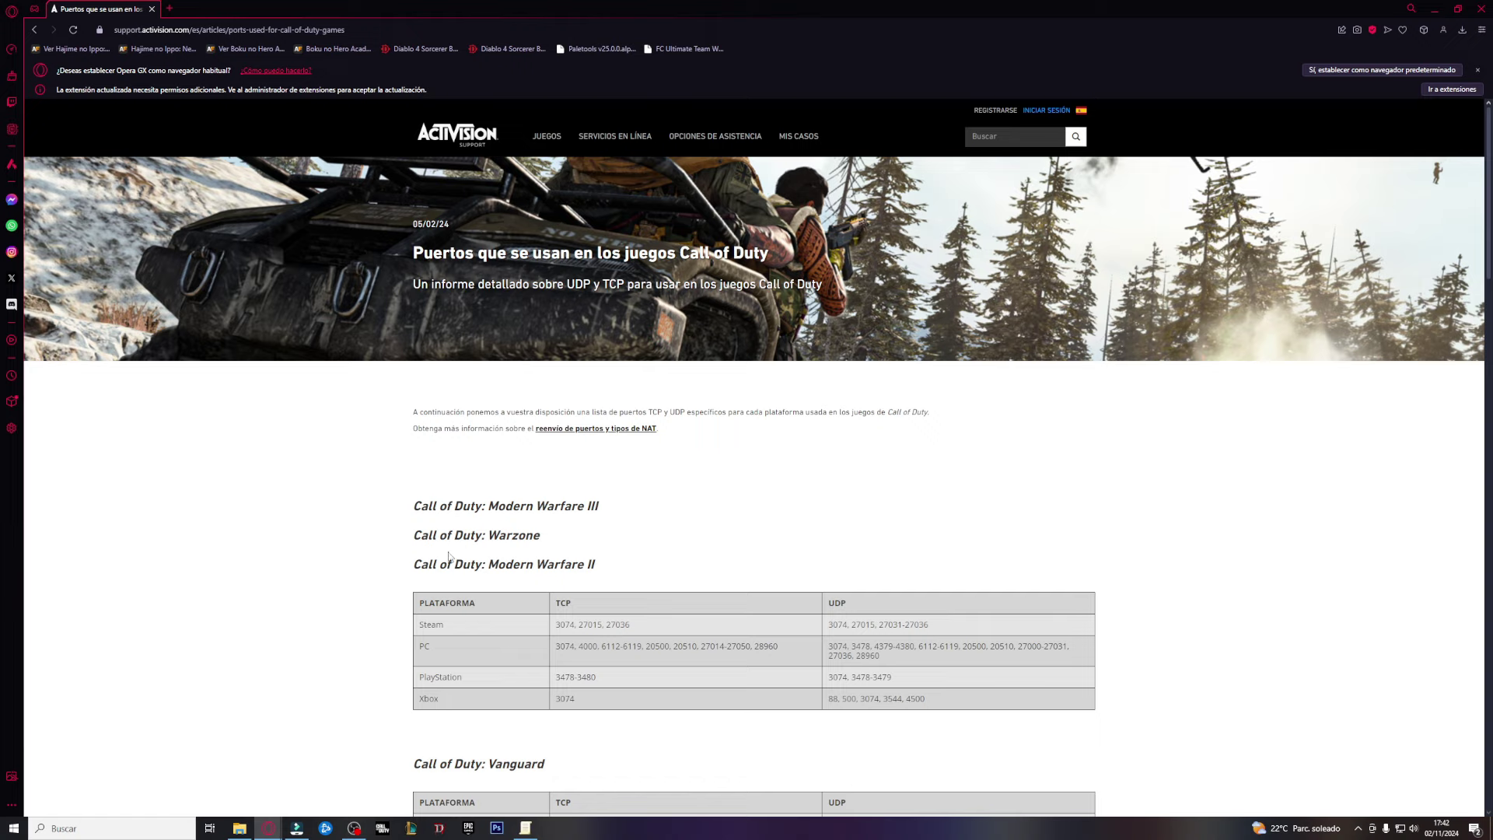
Step: Examine the TCP and UDP port table for Modern Warfare III, Warzone and Modern Warfare II, checking the Steam and PC rows
left_click(153, 31)
left_click_drag(416, 600, 1015, 713)
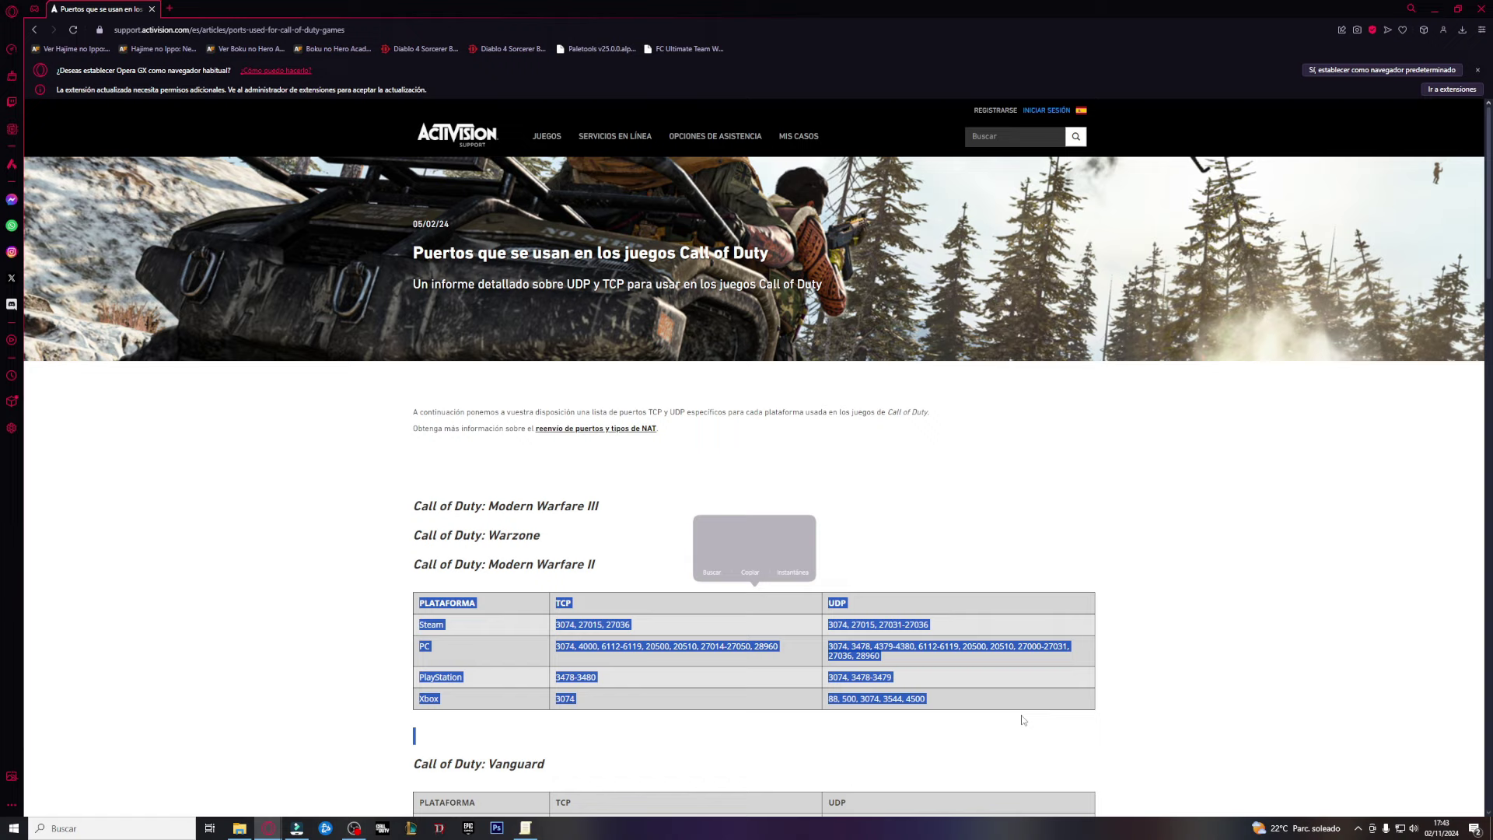
left_click(1014, 714)
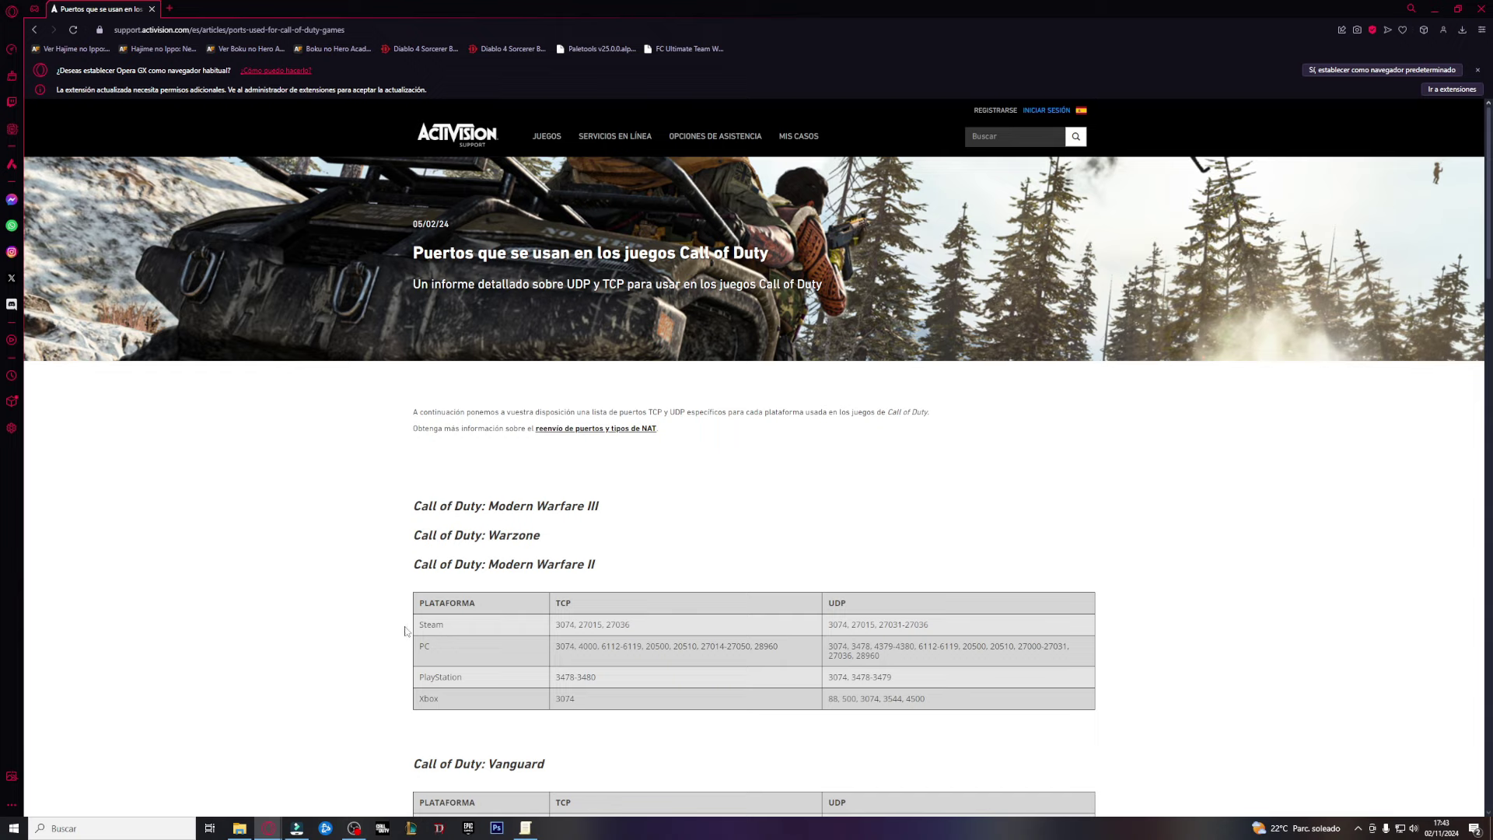
left_click_drag(419, 627, 464, 632)
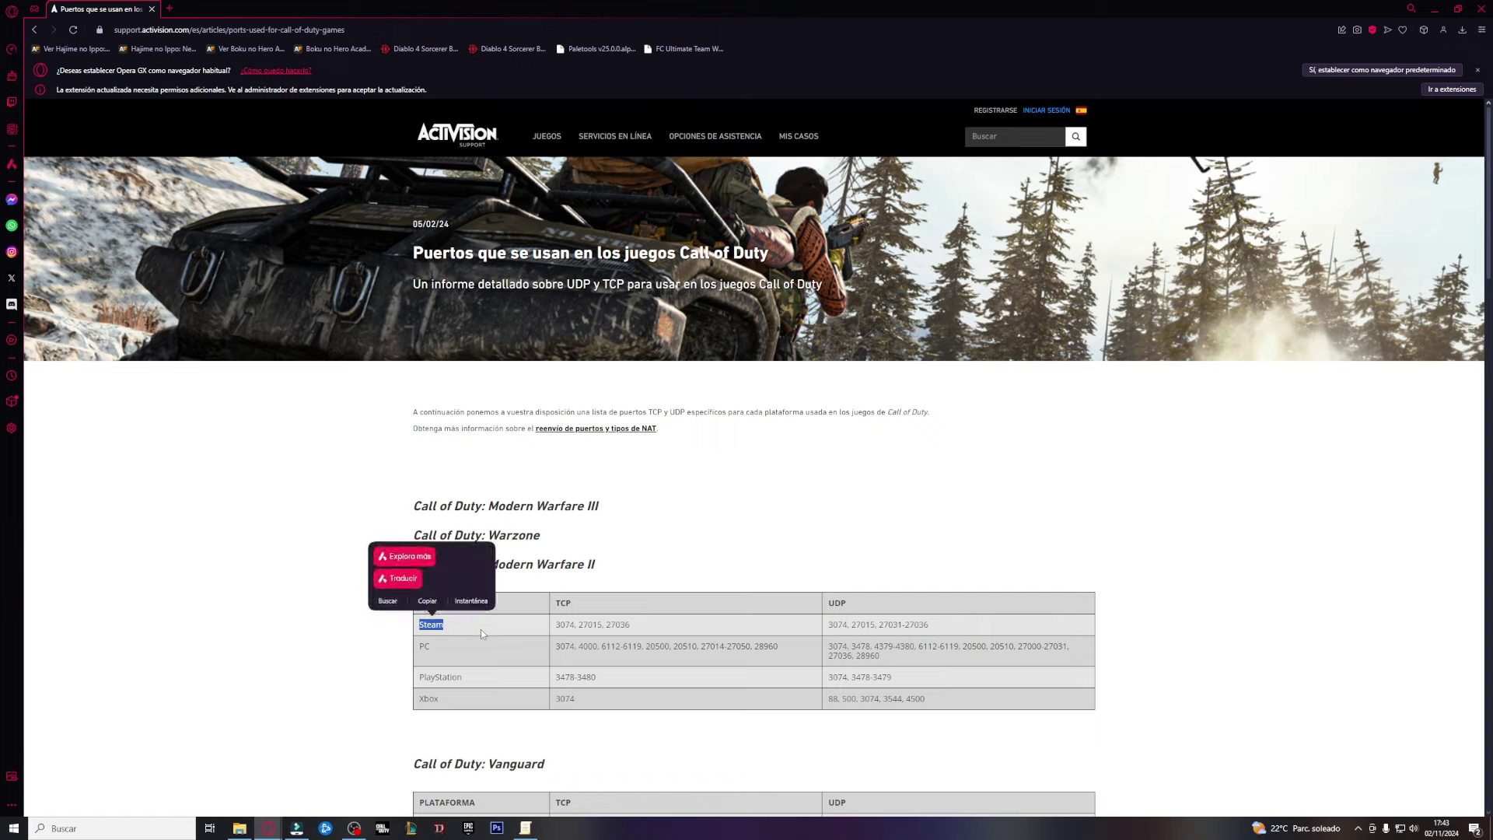
left_click(421, 650)
double_click(424, 647)
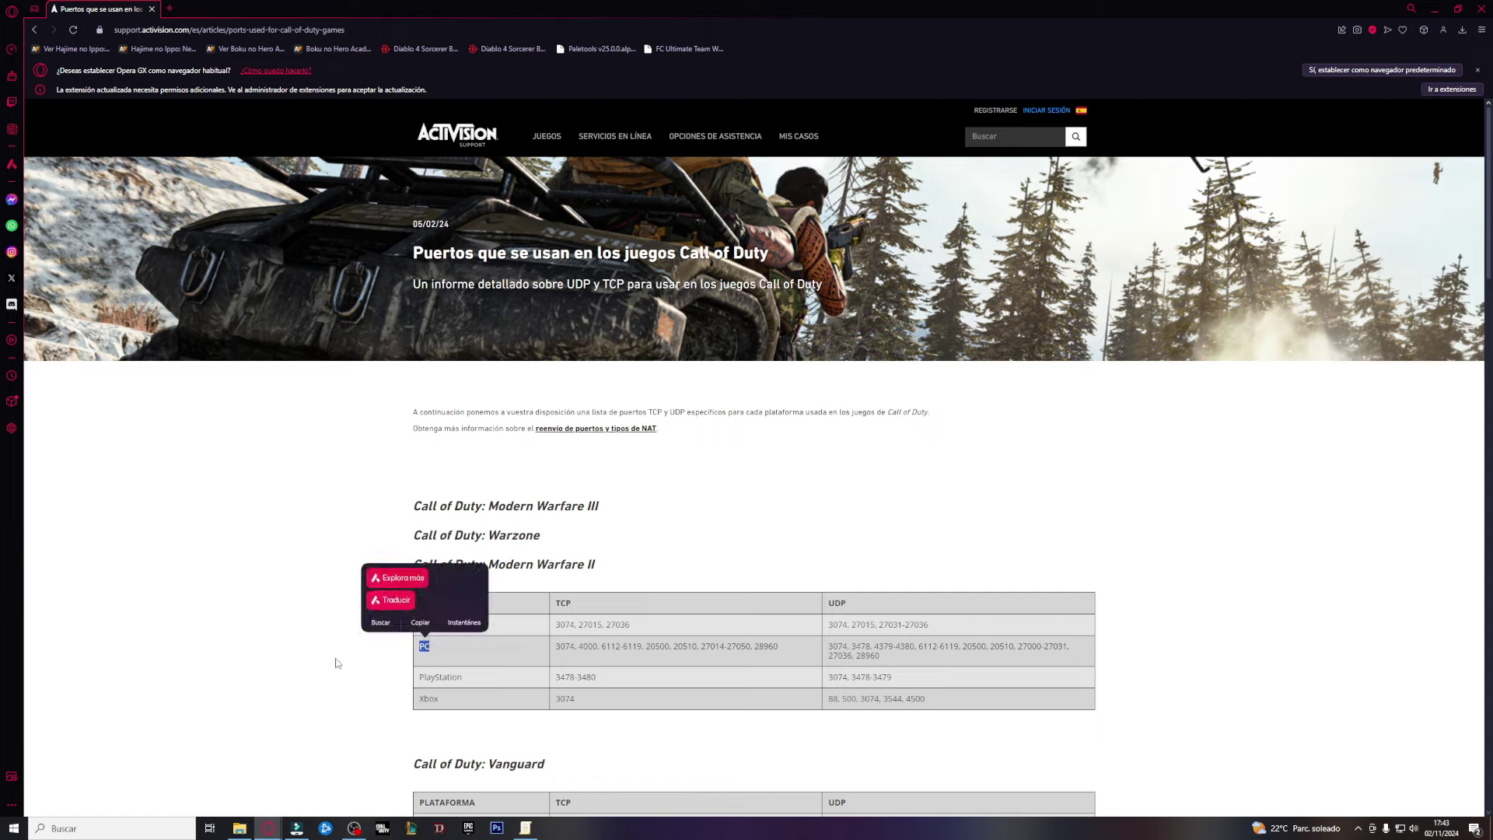
left_click(336, 663)
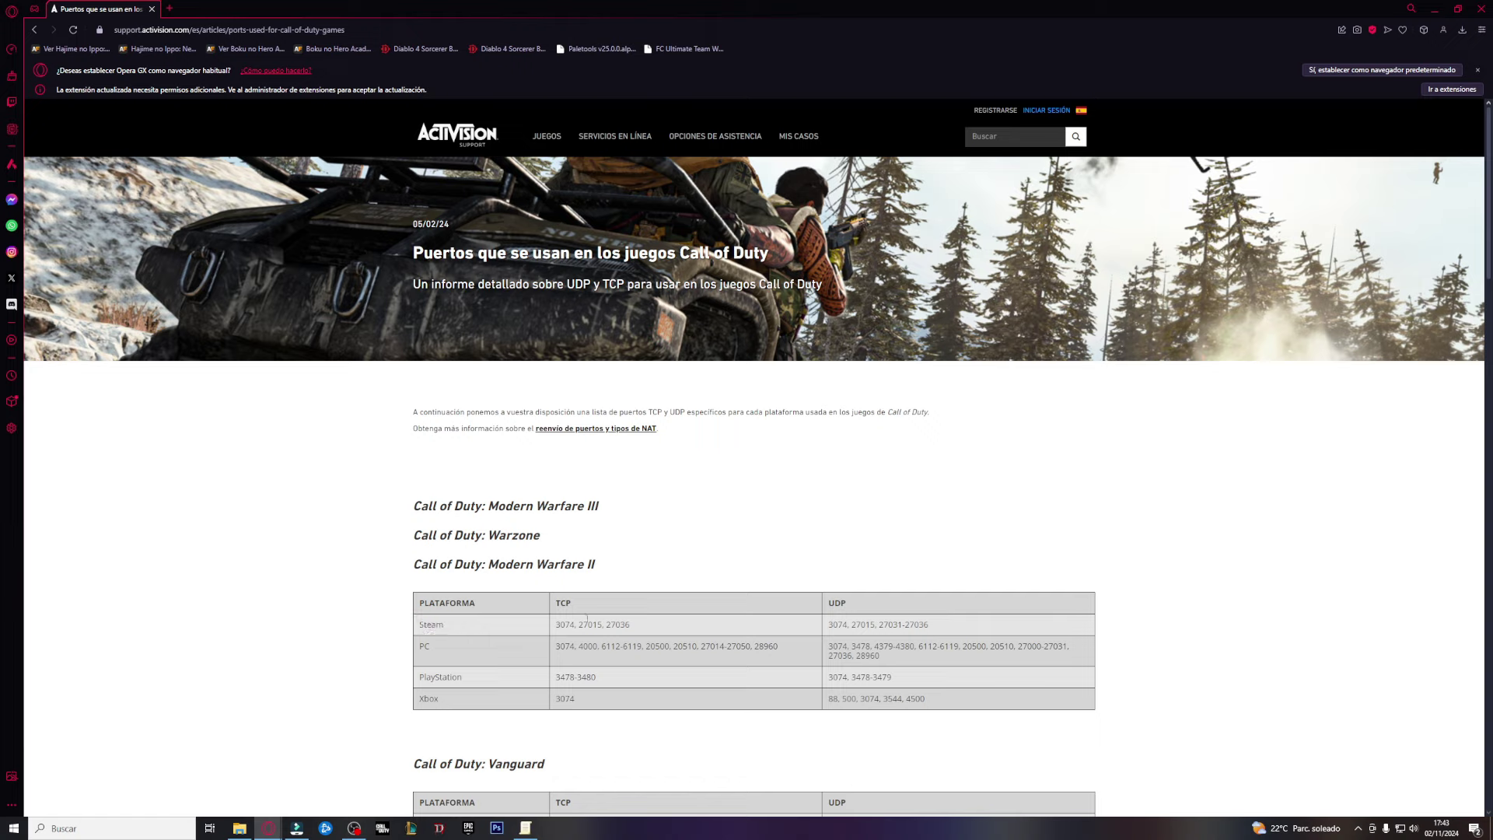